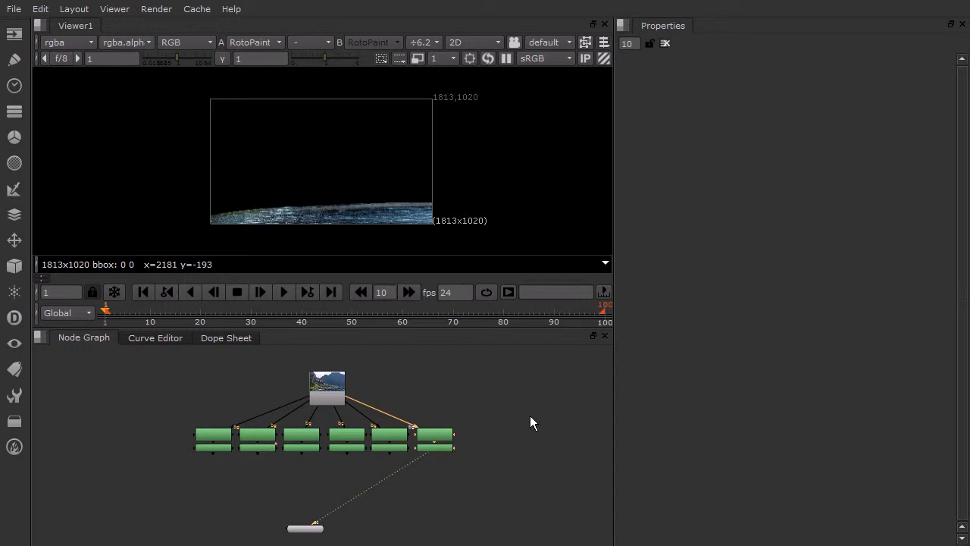
# - Create a Card node and connect it directly below RotoPaint1
pyautogui.press('Tab')
pyautogui.write('card')
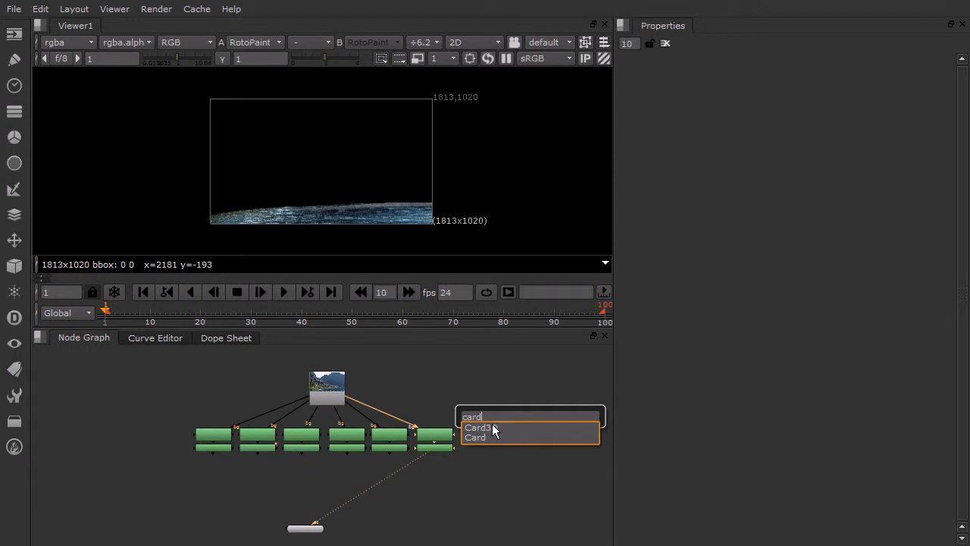
pyautogui.click(479, 438)
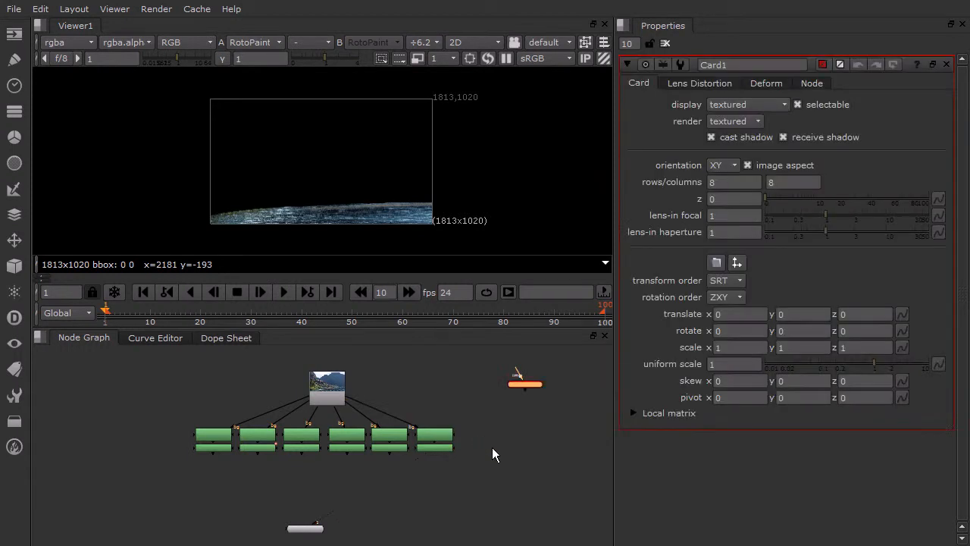
pyautogui.moveTo(531, 382); pyautogui.dragTo(215, 469)
pyautogui.scroll(3, 206, 476)
pyautogui.moveTo(237, 457); pyautogui.dragTo(243, 449)
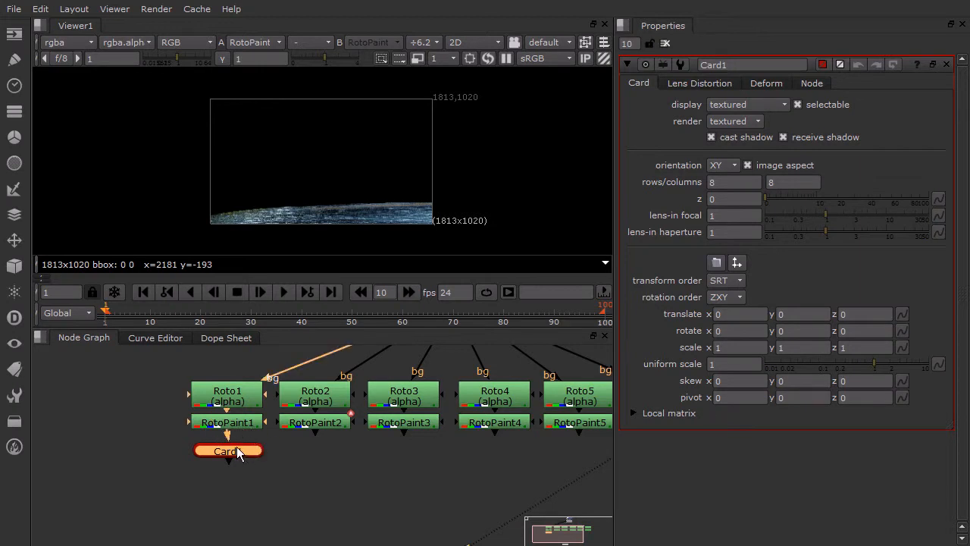
pyautogui.moveTo(238, 453); pyautogui.dragTo(235, 446)
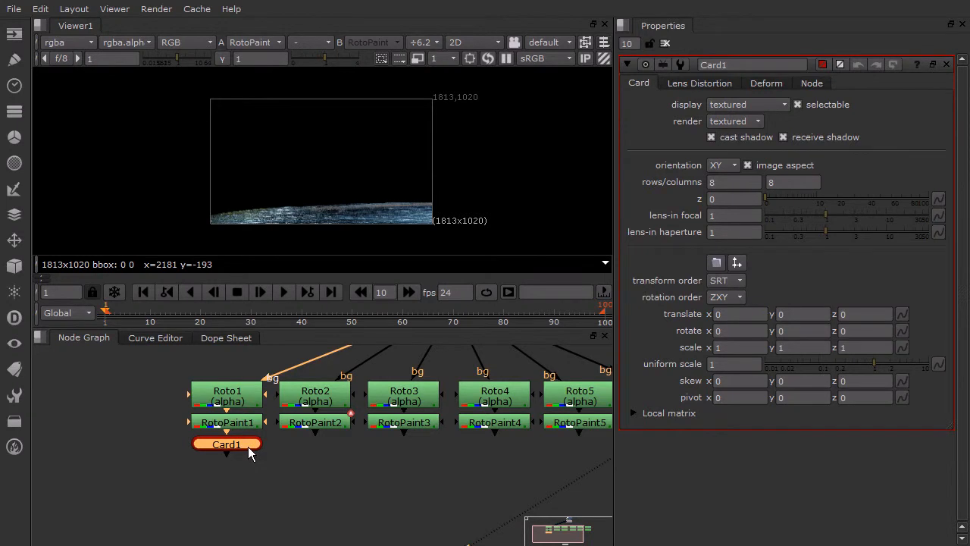
# - Display Card1 in the 3D viewer and examine its position against the ground grid
pyautogui.press('1')
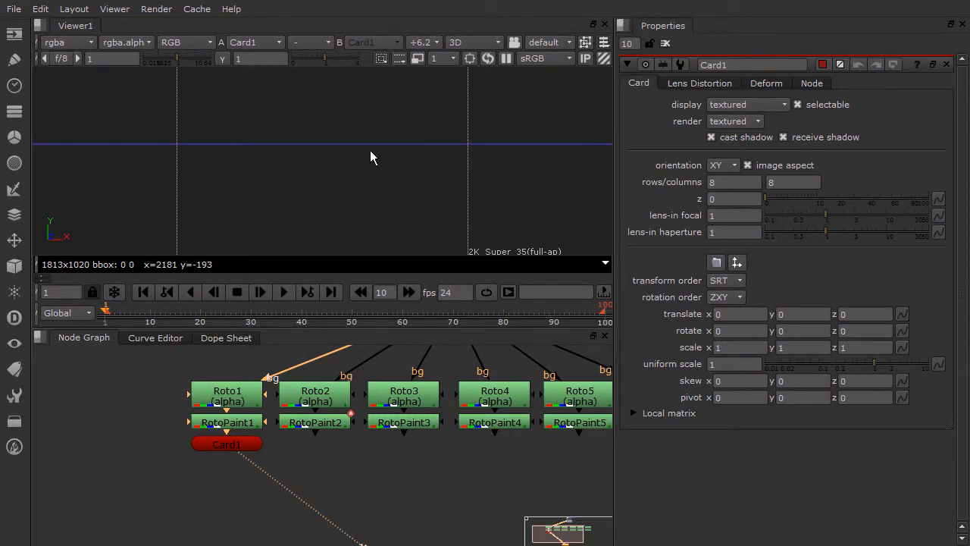
pyautogui.scroll(-8, 373, 151)
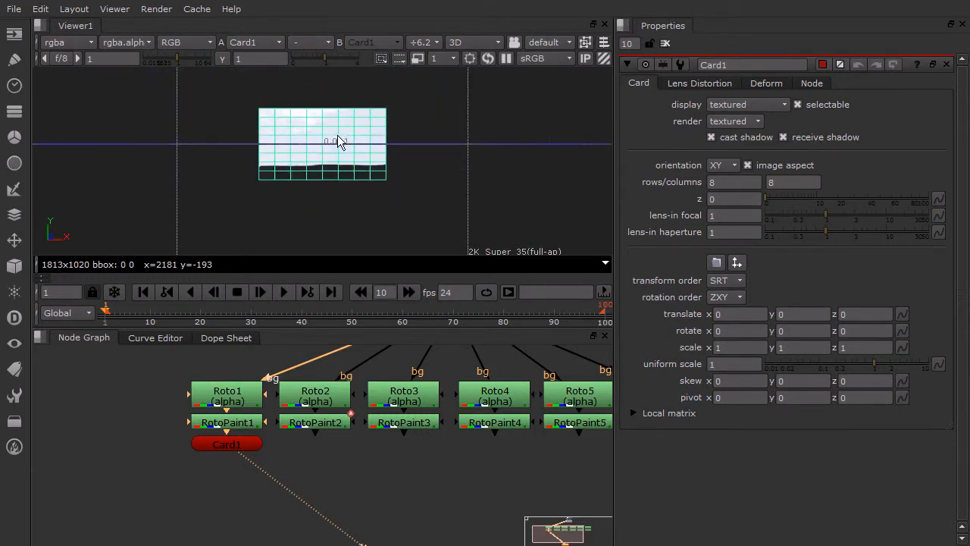
pyautogui.scroll(2, 317, 150)
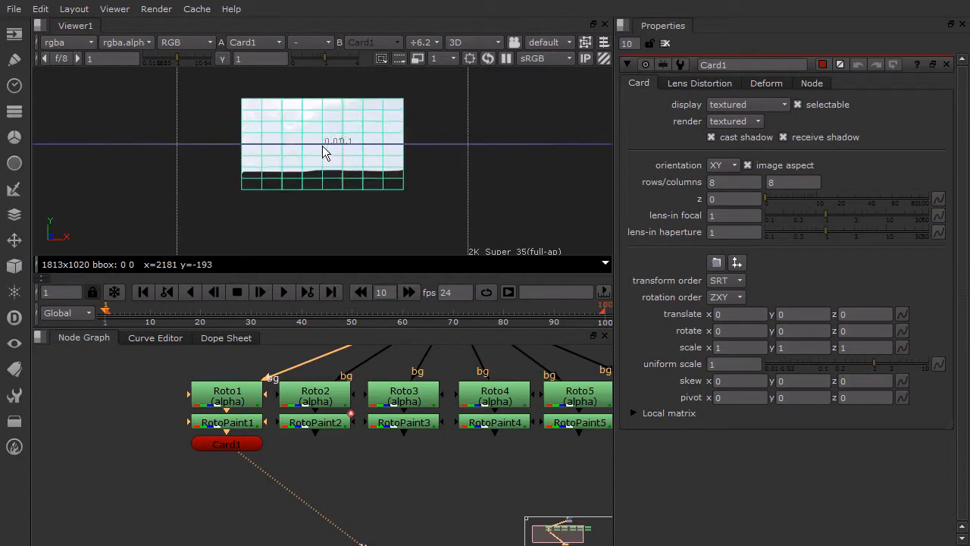
pyautogui.scroll(2, 322, 147)
pyautogui.scroll(-2, 323, 150)
pyautogui.scroll(3, 325, 155)
pyautogui.scroll(-3, 325, 153)
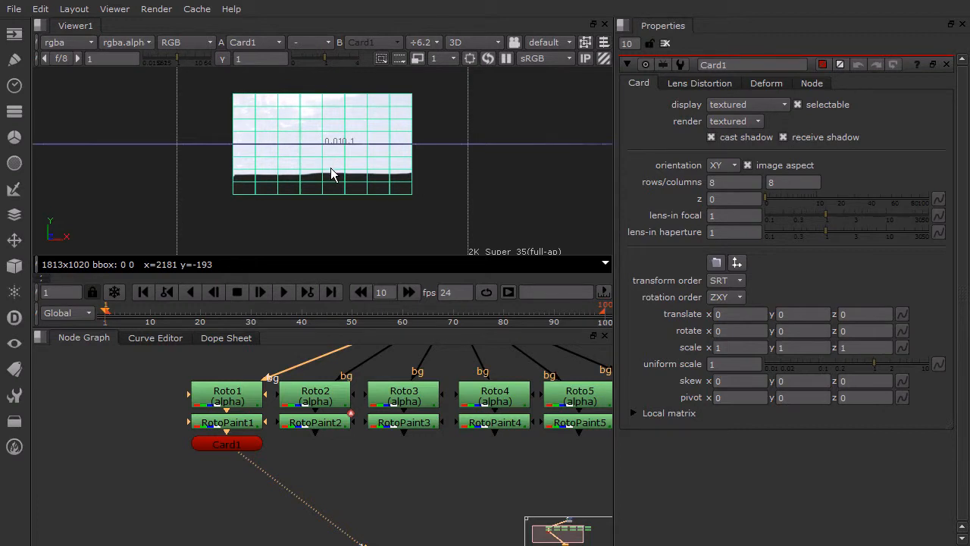
pyautogui.keyDown('ctrl'); pyautogui.moveTo(330, 167); pyautogui.dragTo(341, 98); pyautogui.keyUp('ctrl')
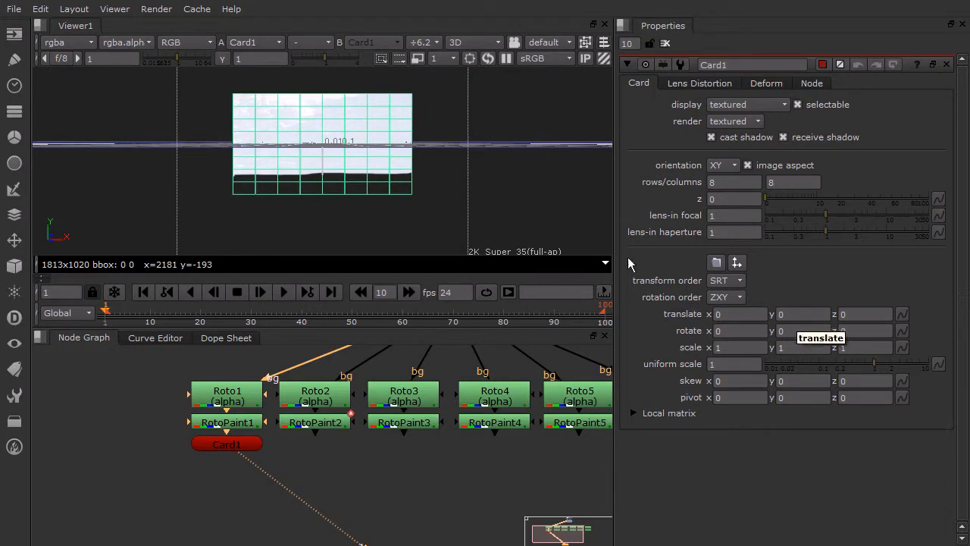
# - Select Card1 and set its Y translation to 1
pyautogui.click(351, 134)
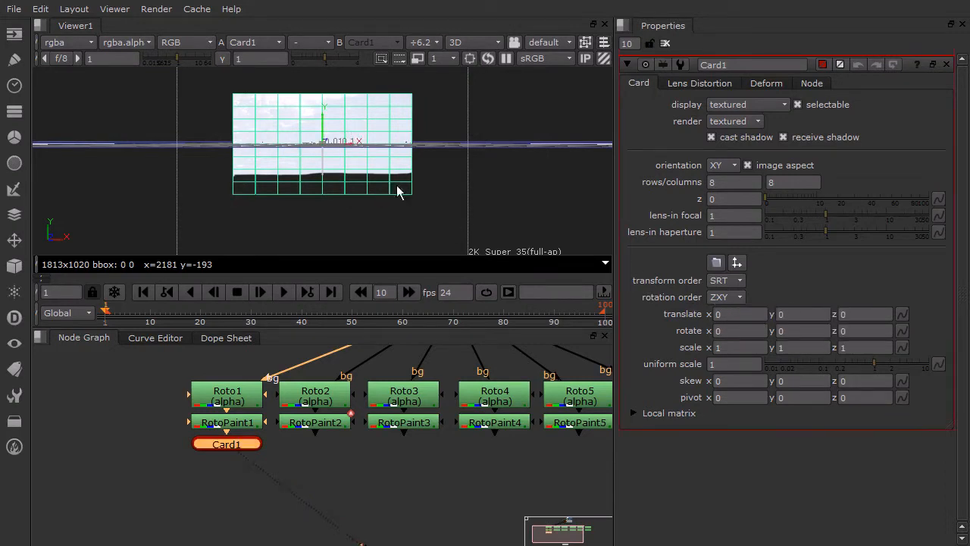
pyautogui.scroll(5, 319, 134)
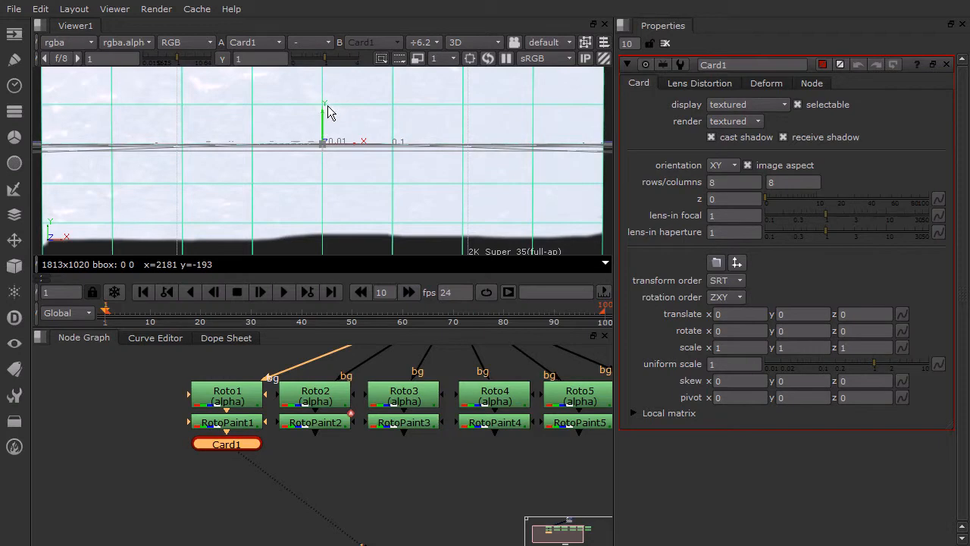
pyautogui.click(800, 316)
pyautogui.write('1')
pyautogui.press('Return')
pyautogui.scroll(-5, 382, 150)
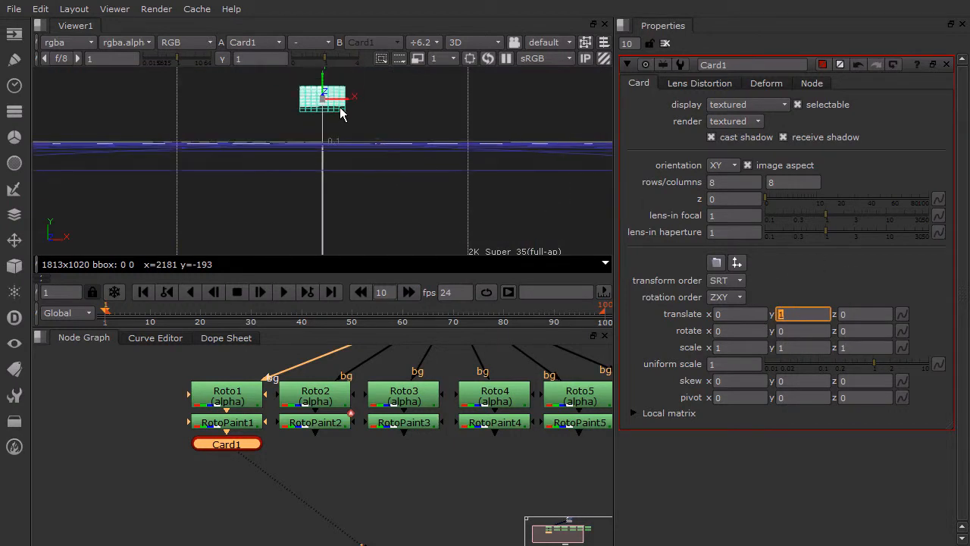
pyautogui.scroll(3, 331, 108)
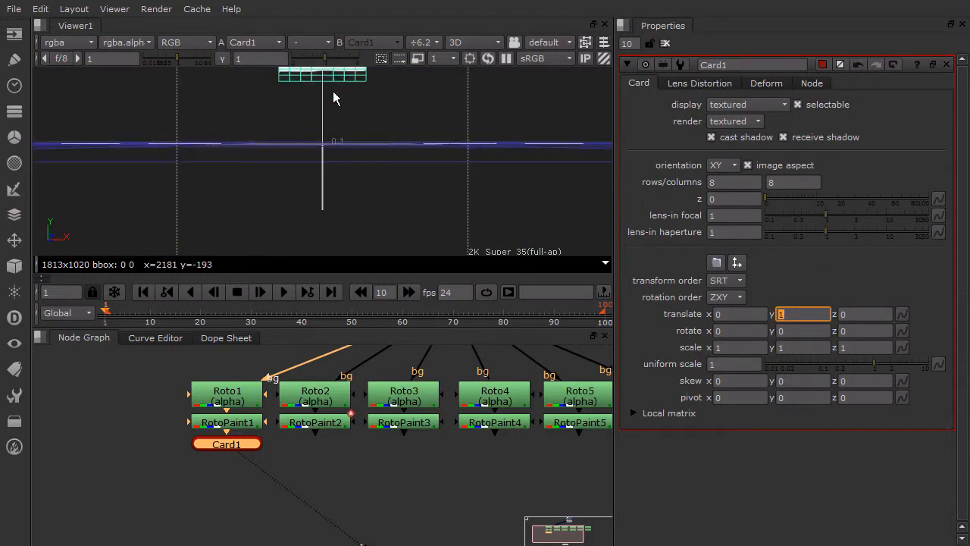
pyautogui.scroll(5, 331, 108)
pyautogui.moveTo(330, 111)
pyautogui.mouseDown(button='middle')
pyautogui.moveTo(337, 99)
pyautogui.moveTo(335, 122)
pyautogui.mouseUp(button='middle')
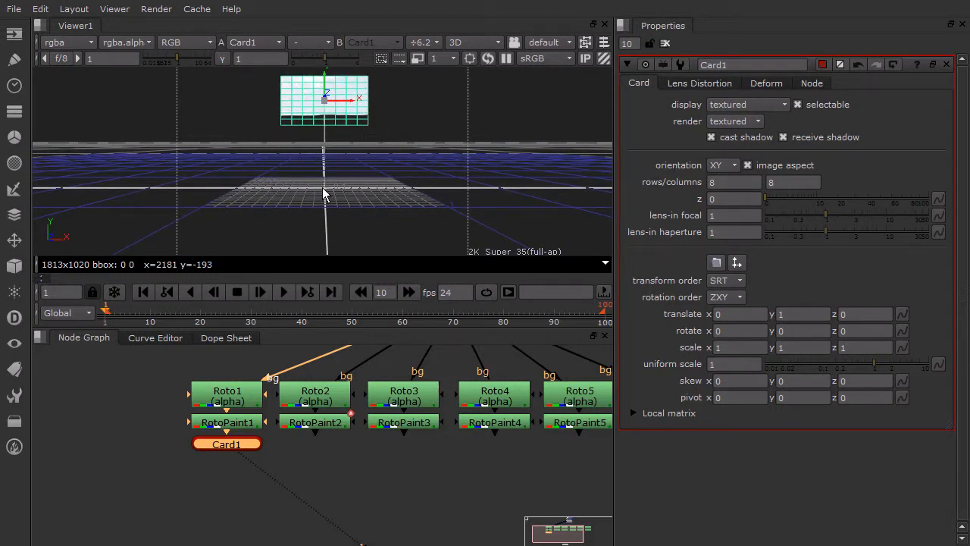
# - Set Card1's Y translation to 0.5
pyautogui.keyDown('alt'); pyautogui.moveTo(354, 191); pyautogui.dragTo(352, 141, button='right'); pyautogui.keyUp('alt')
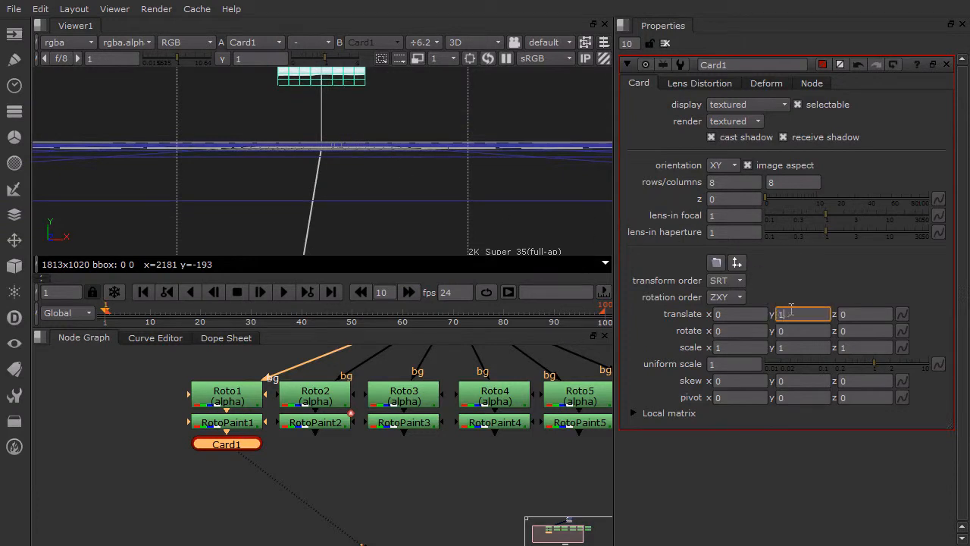
pyautogui.write('0.5')
pyautogui.press('Return')
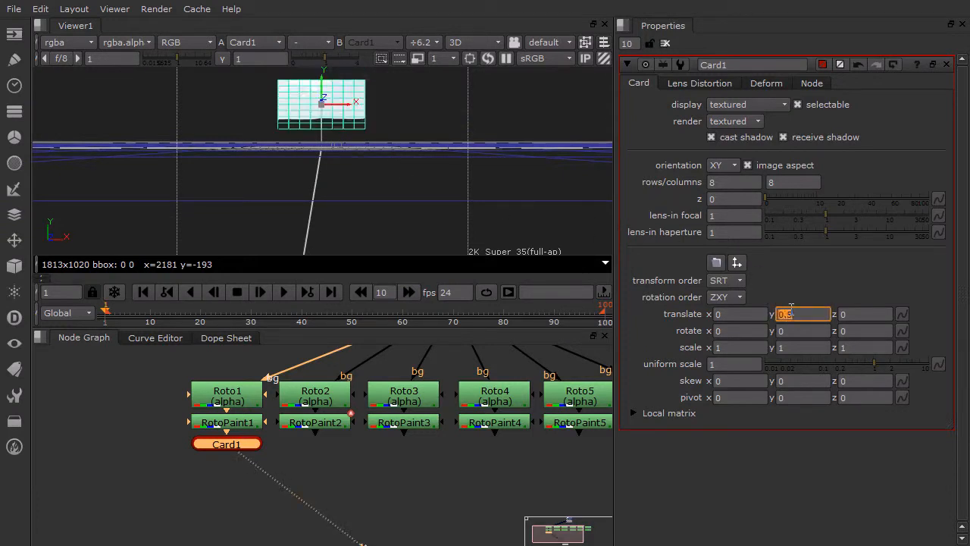
pyautogui.scroll(5, 398, 153)
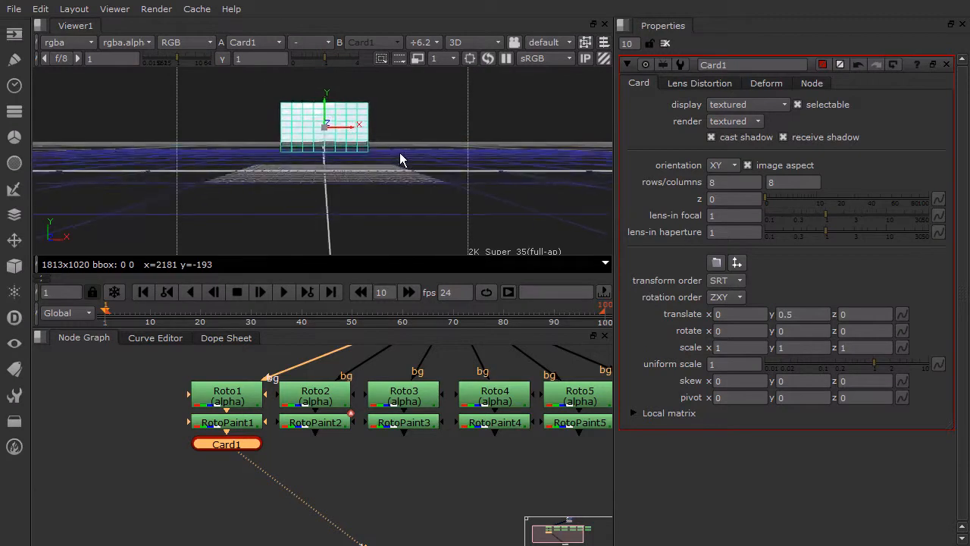
pyautogui.moveTo(403, 155); pyautogui.dragTo(400, 139, button='middle')
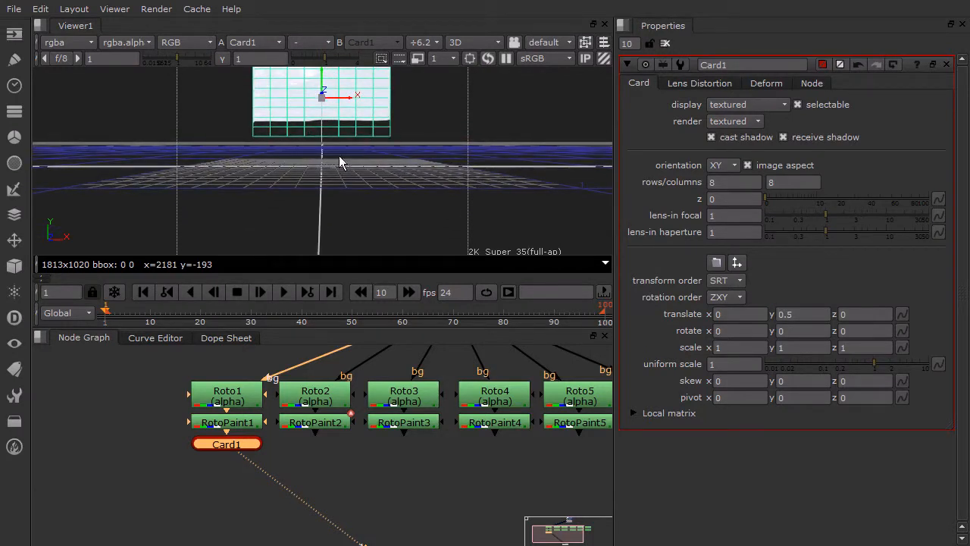
# - Set Card1's Y translation to 0.25
pyautogui.moveTo(348, 189); pyautogui.dragTo(351, 168, button='middle')
pyautogui.click(788, 314)
pyautogui.write('2')
pyautogui.press('Return')
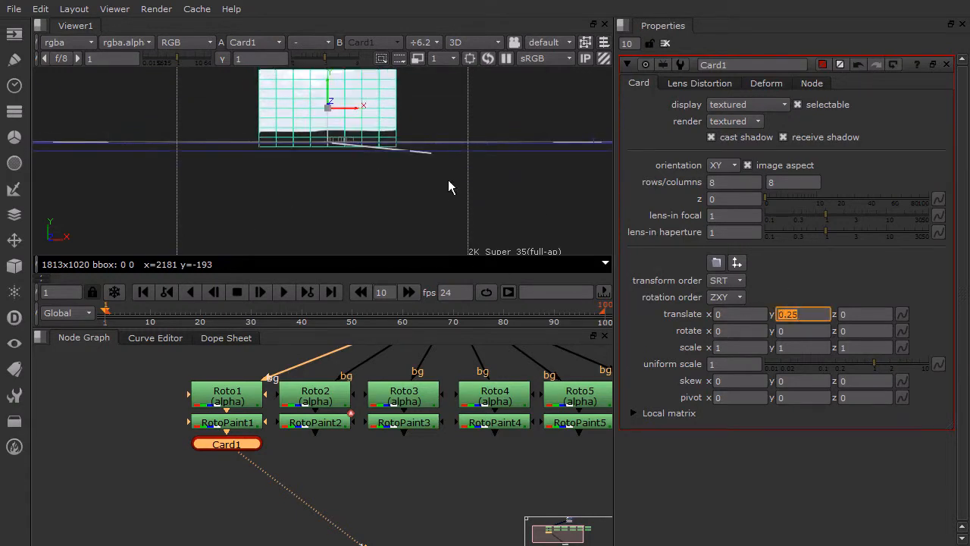
pyautogui.moveTo(447, 181); pyautogui.dragTo(416, 197)
pyautogui.moveTo(432, 134); pyautogui.dragTo(403, 149, button='middle')
# - Lower Card1 along its Y axis in the 3D view to a Y translation of about 0.152
pyautogui.scroll(3, 386, 148)
pyautogui.scroll(2, 385, 148)
pyautogui.click(378, 108)
pyautogui.moveTo(331, 102); pyautogui.dragTo(334, 128)
pyautogui.moveTo(352, 171); pyautogui.dragTo(277, 158, button='middle')
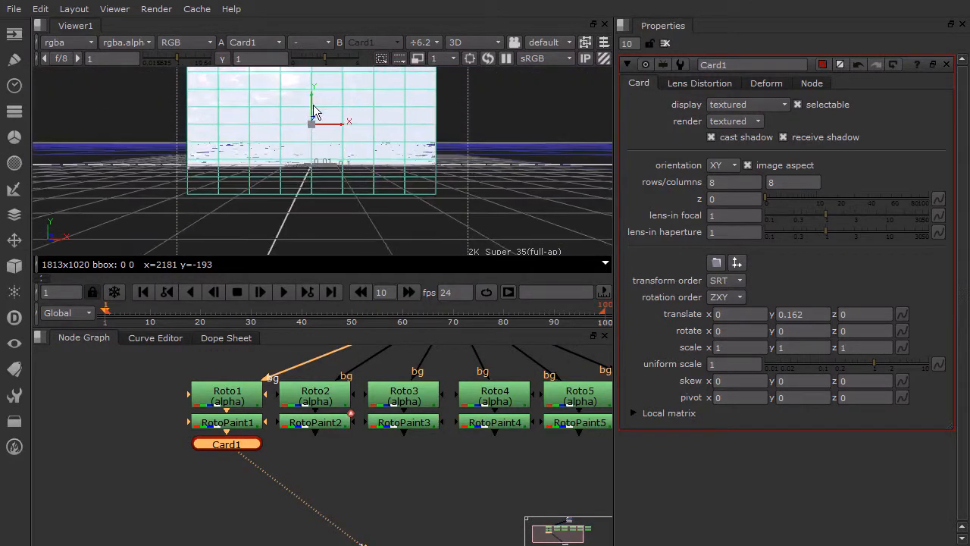
pyautogui.moveTo(310, 102); pyautogui.dragTo(311, 110)
pyautogui.scroll(-3, 313, 125)
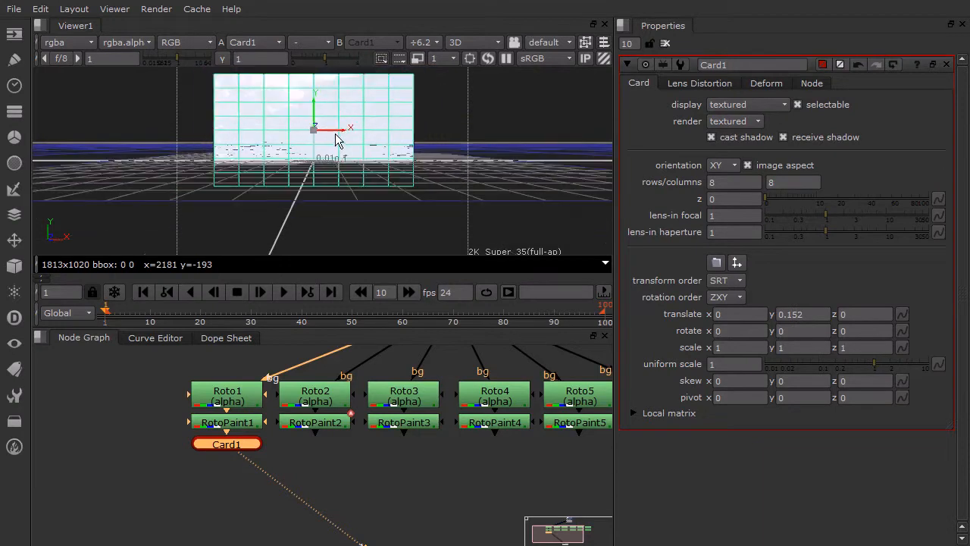
pyautogui.moveTo(335, 150)
pyautogui.mouseDown(button='middle')
pyautogui.moveTo(457, 136)
pyautogui.moveTo(256, 130)
pyautogui.moveTo(346, 147)
pyautogui.mouseUp(button='middle')
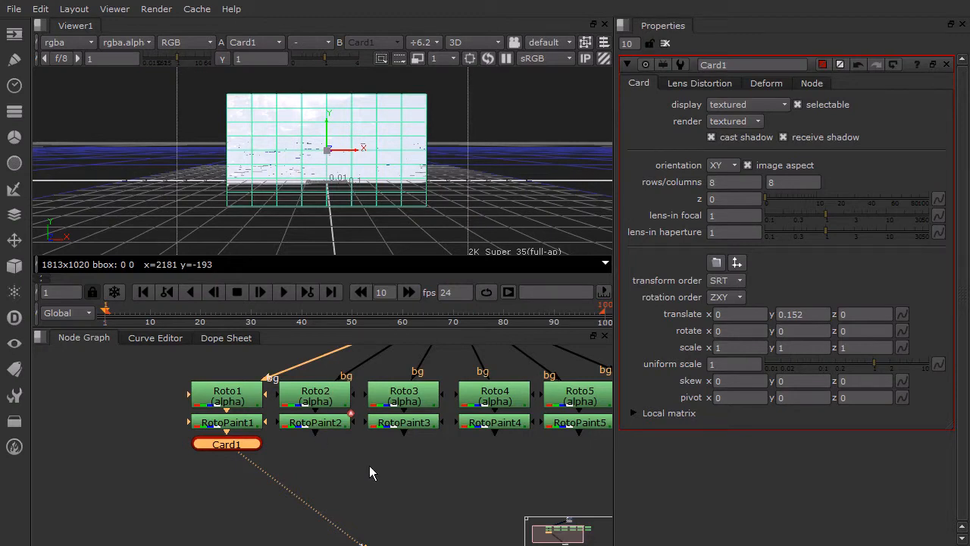
# - Show the output of RotoPaint2, the second layer, in the viewer
pyautogui.scroll(-5, 375, 451)
pyautogui.click(337, 437)
pyautogui.press('1')
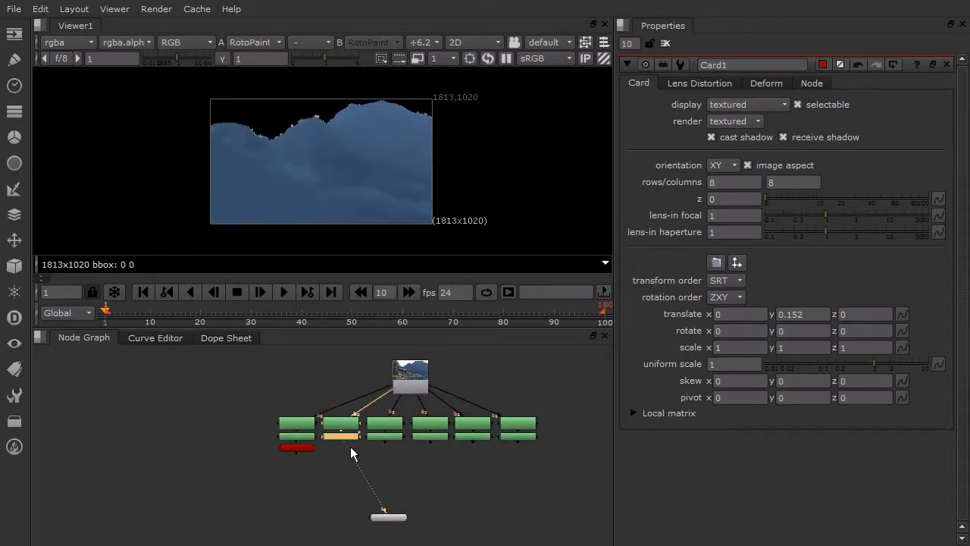
# - Create a second Card node, connect it below RotoPaint2 and display it in the 3D viewer
pyautogui.click(332, 461)
pyautogui.press('Tab')
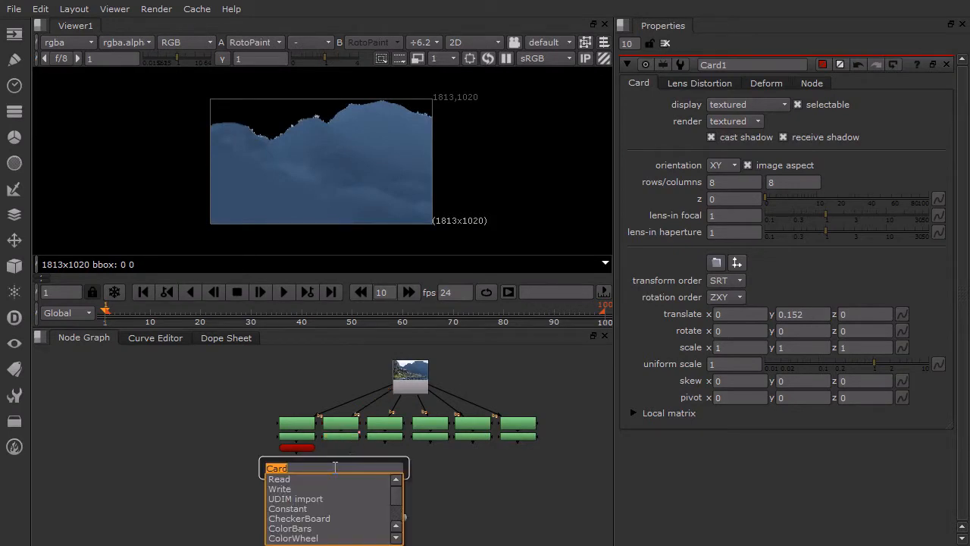
pyautogui.click(276, 468)
pyautogui.press('Return')
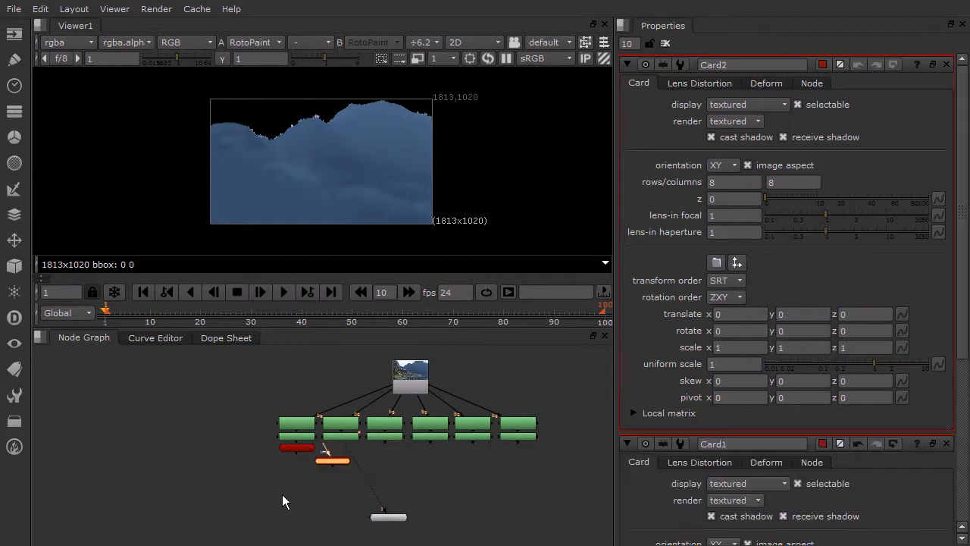
pyautogui.moveTo(337, 438)
pyautogui.mouseDown()
pyautogui.moveTo(336, 462)
pyautogui.moveTo(340, 451)
pyautogui.mouseUp()
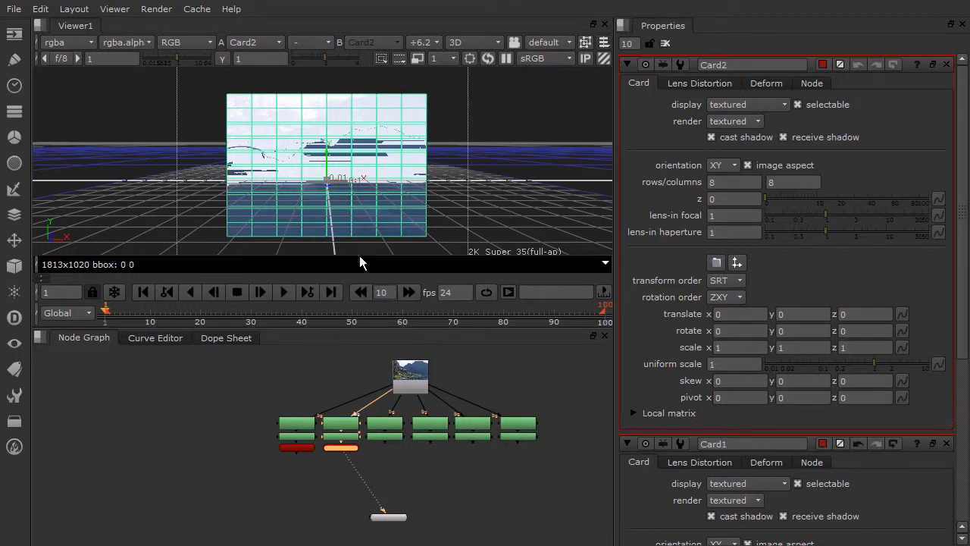
pyautogui.scroll(3, 326, 182)
pyautogui.scroll(-3, 326, 183)
# - Set Card1's Z translation to 2.5 to separate it in depth from Card2
pyautogui.keyDown('alt'); pyautogui.moveTo(243, 195); pyautogui.dragTo(310, 156); pyautogui.keyUp('alt')
pyautogui.keyDown('ctrl'); pyautogui.moveTo(341, 194); pyautogui.dragTo(522, 189); pyautogui.keyUp('ctrl')
pyautogui.keyDown('alt'); pyautogui.moveTo(403, 120); pyautogui.dragTo(402, 145); pyautogui.keyUp('alt')
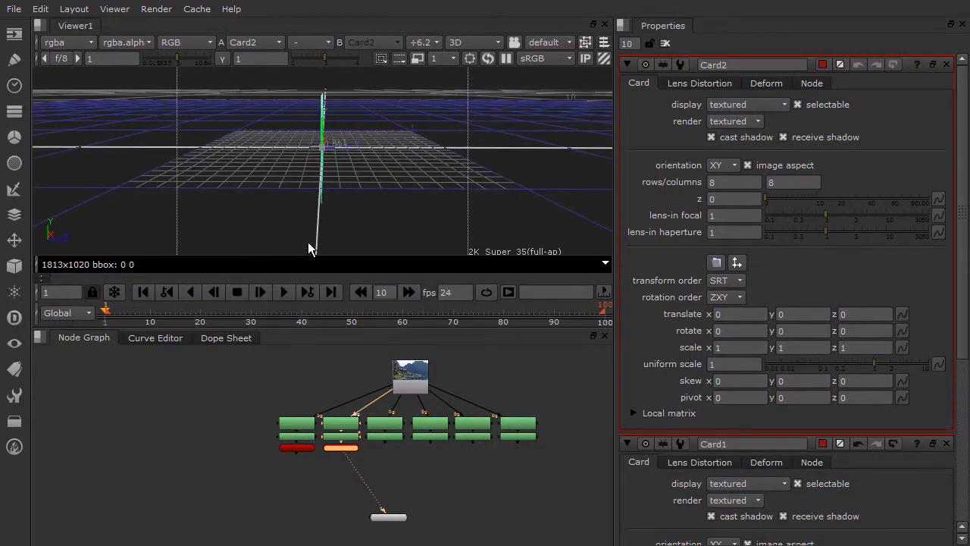
pyautogui.click(304, 447)
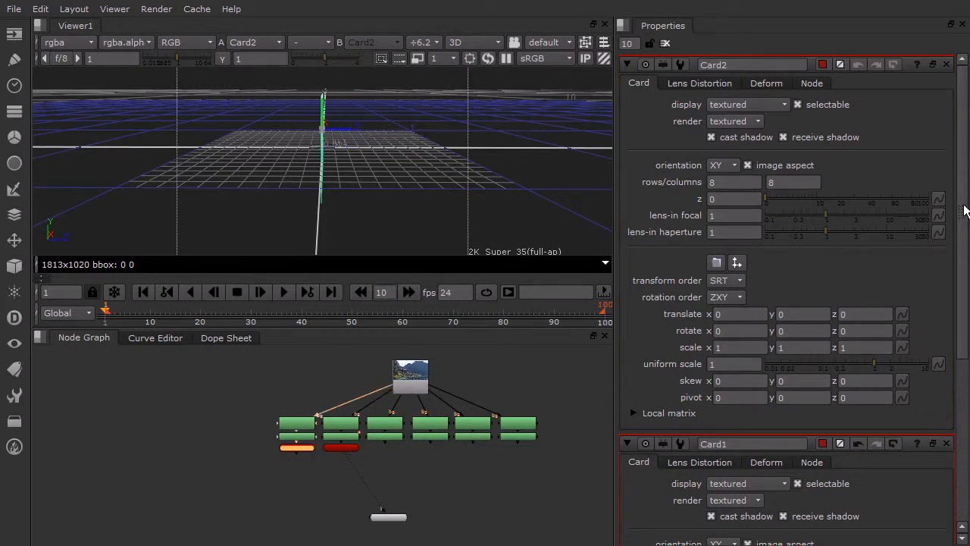
pyautogui.scroll(-5, 963, 210)
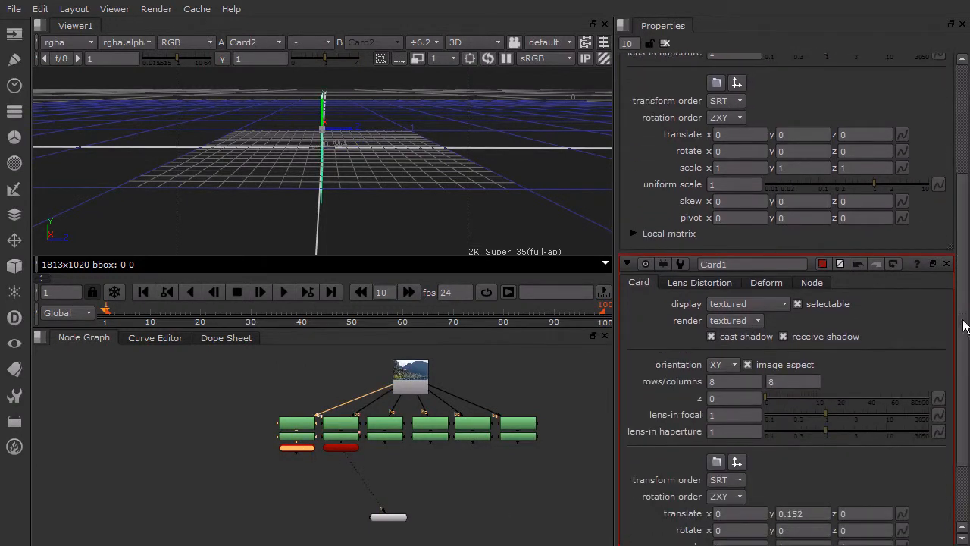
pyautogui.scroll(-3, 963, 328)
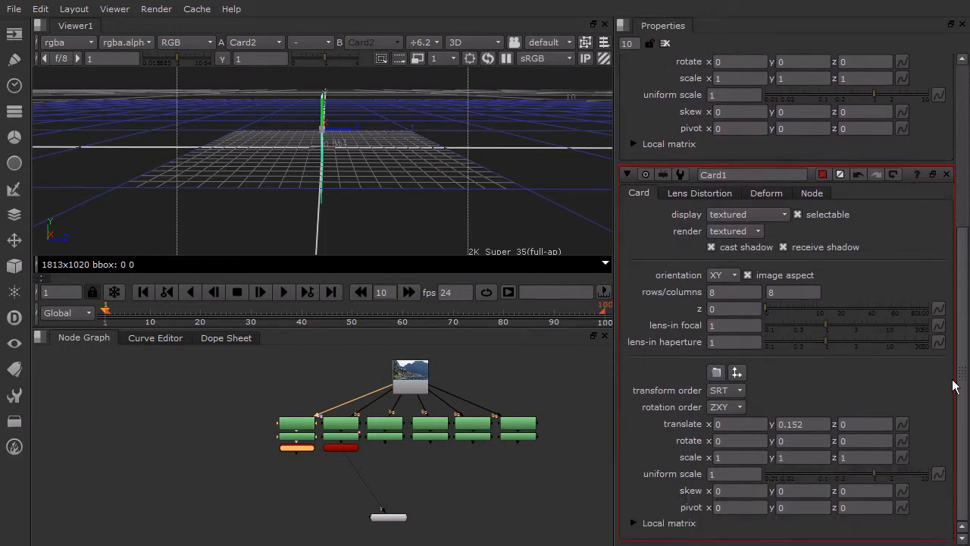
pyautogui.click(870, 426)
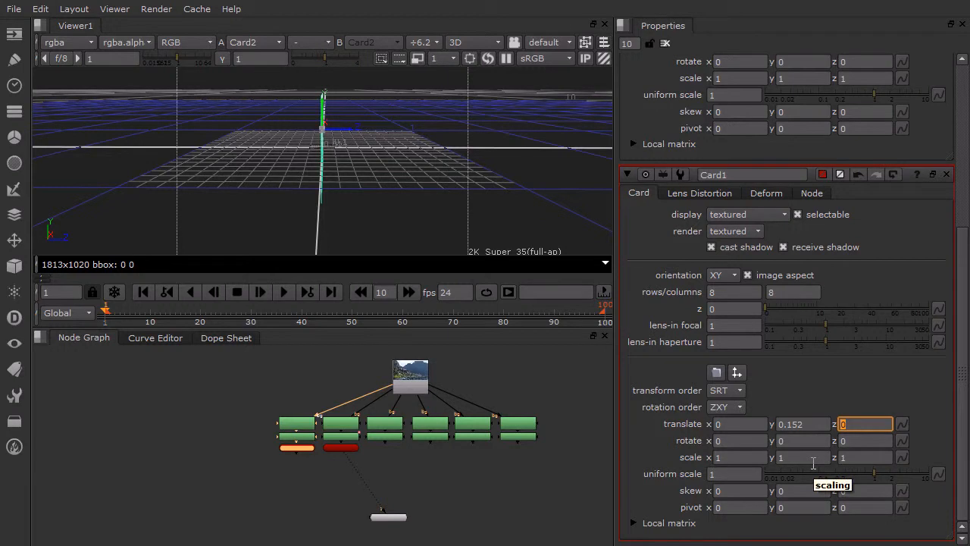
pyautogui.press('Return')
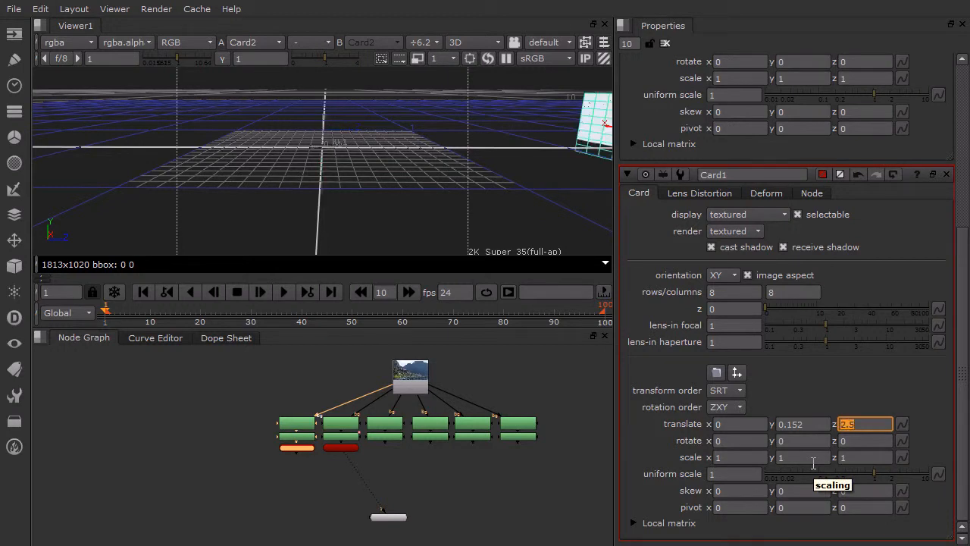
pyautogui.keyDown('ctrl'); pyautogui.moveTo(509, 162); pyautogui.dragTo(295, 189); pyautogui.keyUp('ctrl')
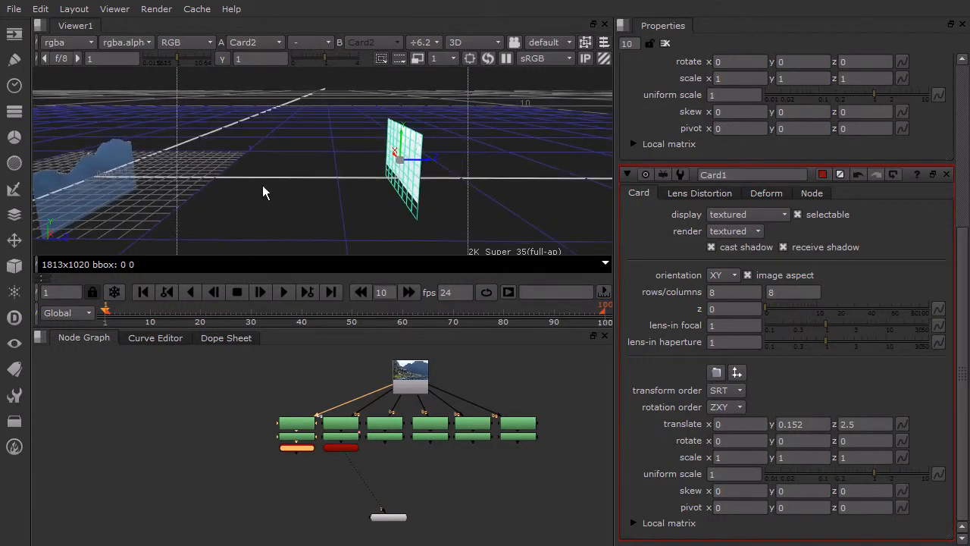
pyautogui.keyDown('ctrl'); pyautogui.moveTo(387, 162); pyautogui.dragTo(261, 157); pyautogui.keyUp('ctrl')
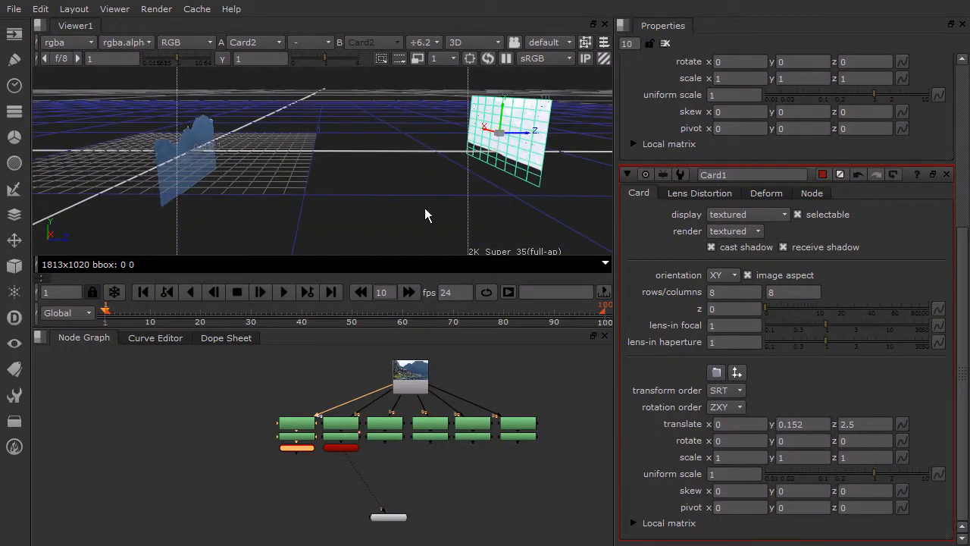
pyautogui.moveTo(437, 173)
pyautogui.keyDown('ctrl'); pyautogui.mouseDown()
pyautogui.moveTo(433, 182)
pyautogui.moveTo(346, 190)
pyautogui.moveTo(420, 178)
pyautogui.mouseUp(); pyautogui.keyUp('ctrl')
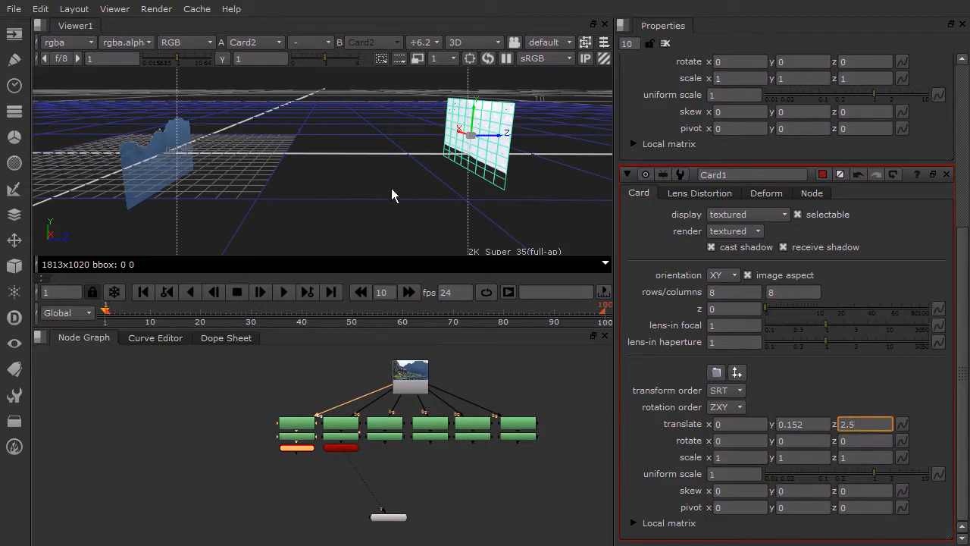
# - Set Card2's Z translation to 2
pyautogui.moveTo(962, 301); pyautogui.dragTo(967, 138)
pyautogui.click(859, 317)
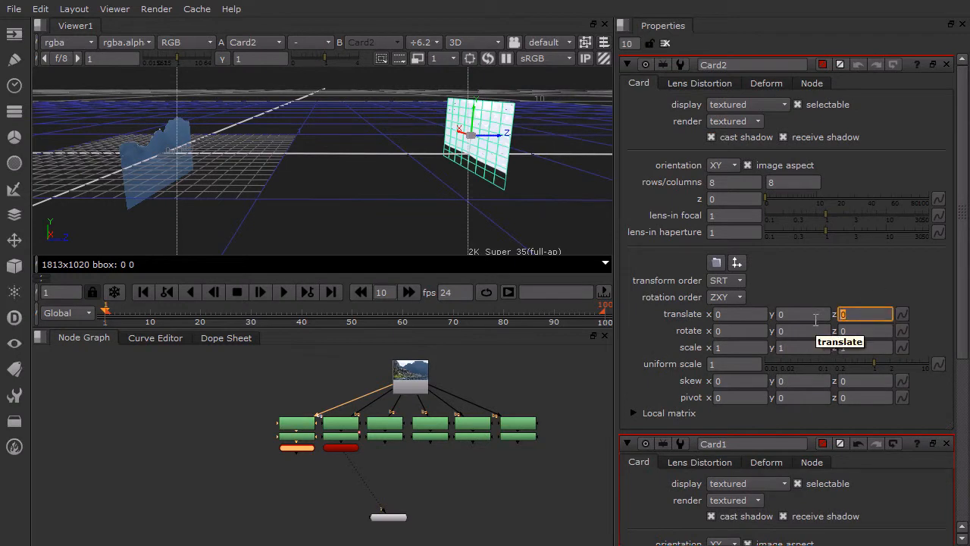
pyautogui.press('Return')
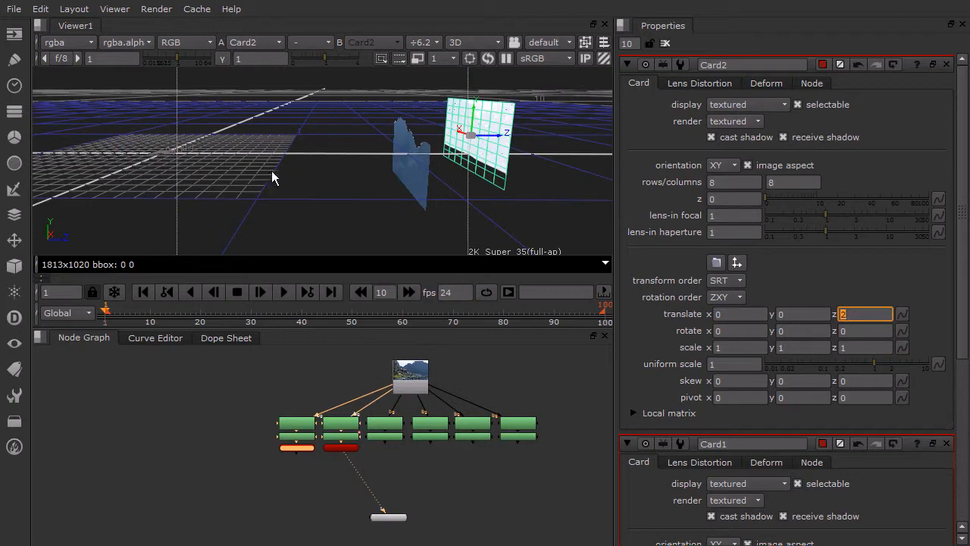
# - Try to raise Card1 along its Y axis in the 3D view
pyautogui.keyDown('ctrl'); pyautogui.moveTo(336, 180); pyautogui.dragTo(696, 138); pyautogui.keyUp('ctrl')
pyautogui.keyDown('ctrl'); pyautogui.moveTo(365, 157); pyautogui.dragTo(197, 158); pyautogui.keyUp('ctrl')
pyautogui.keyDown('ctrl'); pyautogui.moveTo(235, 192); pyautogui.dragTo(301, 177); pyautogui.keyUp('ctrl')
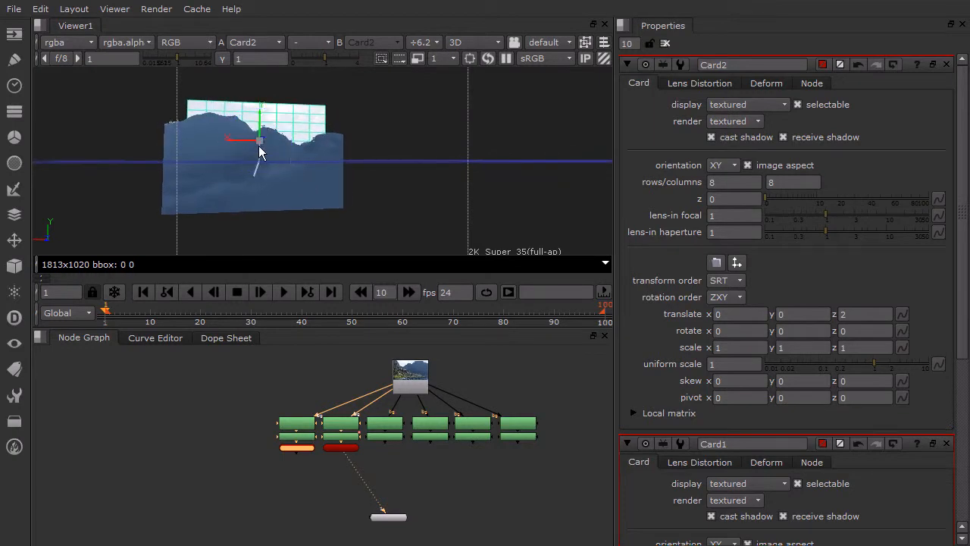
pyautogui.scroll(3, 249, 149)
pyautogui.keyDown('ctrl'); pyautogui.moveTo(244, 162); pyautogui.dragTo(261, 104); pyautogui.keyUp('ctrl')
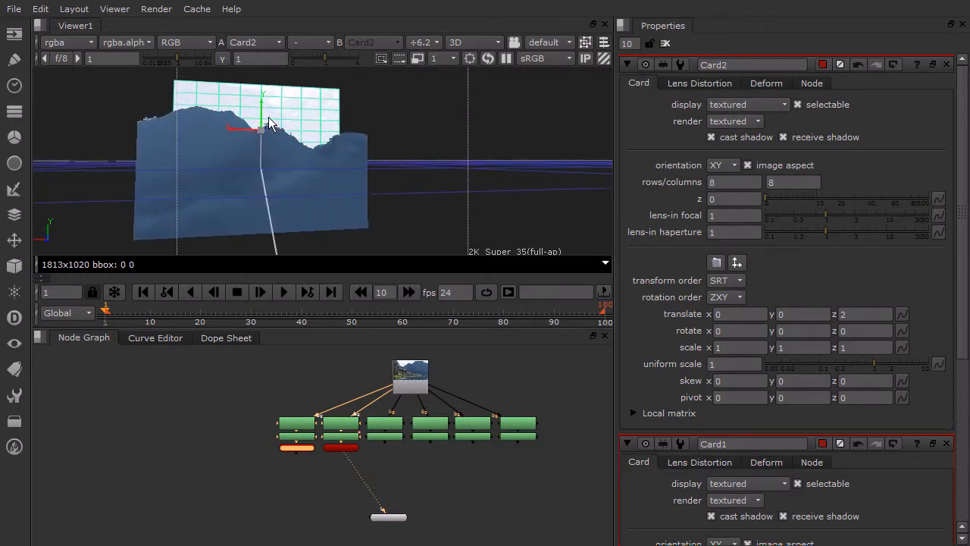
pyautogui.hotkey('ctrl', 'z')
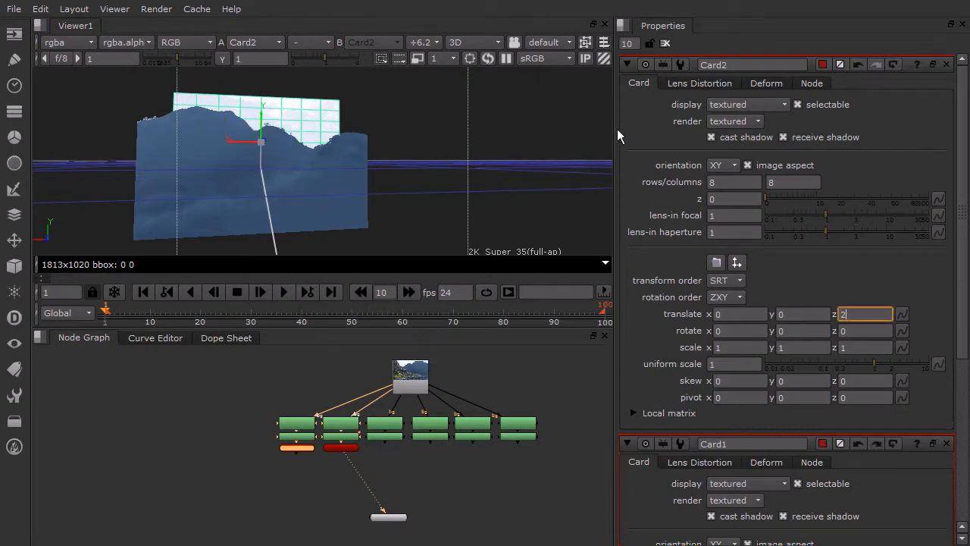
# - Raise Card2 along its Y axis in the 3D view to a Y translation of about 0.208
pyautogui.click(356, 157)
pyautogui.moveTo(262, 154); pyautogui.dragTo(273, 109)
pyautogui.keyDown('alt'); pyautogui.moveTo(294, 164); pyautogui.dragTo(480, 204); pyautogui.keyUp('alt')
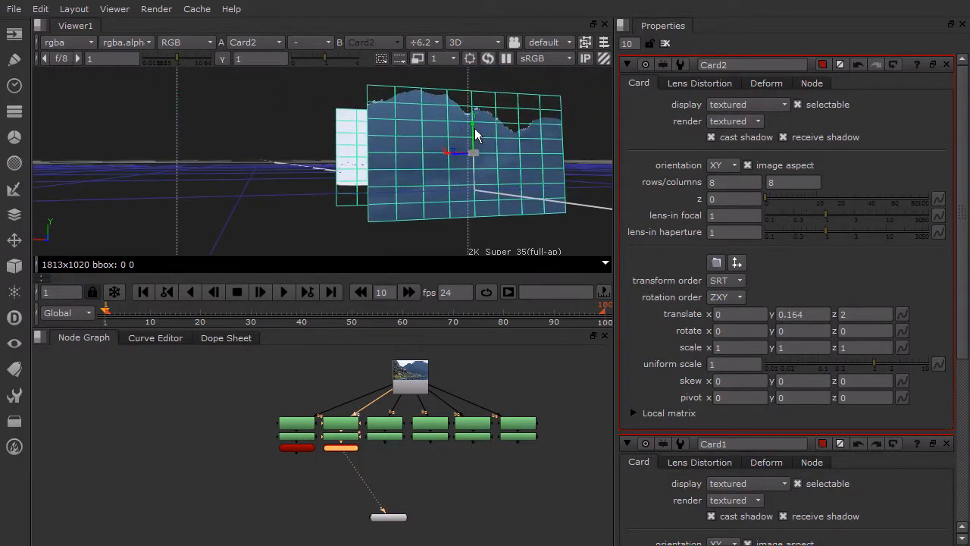
pyautogui.moveTo(472, 129); pyautogui.dragTo(233, 250)
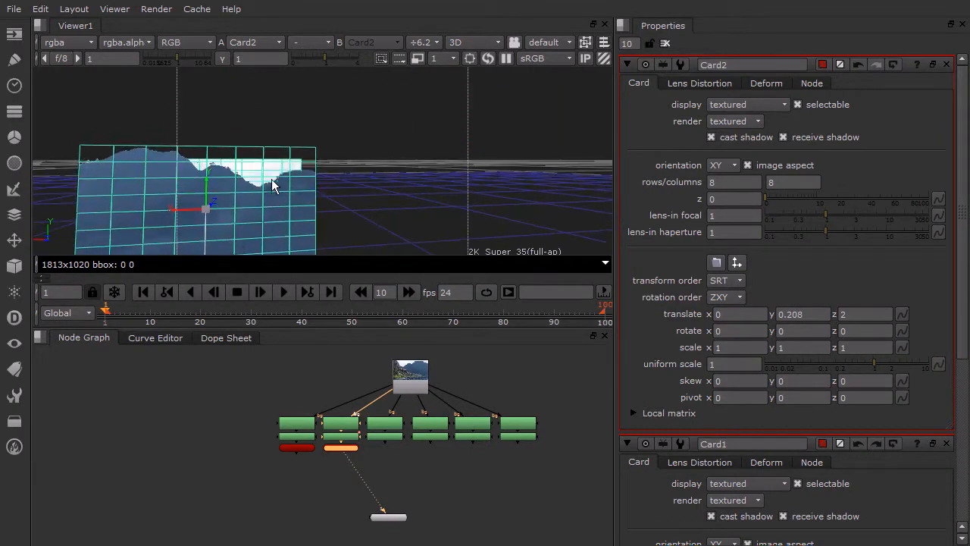
pyautogui.keyDown('alt'); pyautogui.moveTo(205, 184); pyautogui.dragTo(374, 191); pyautogui.keyUp('alt')
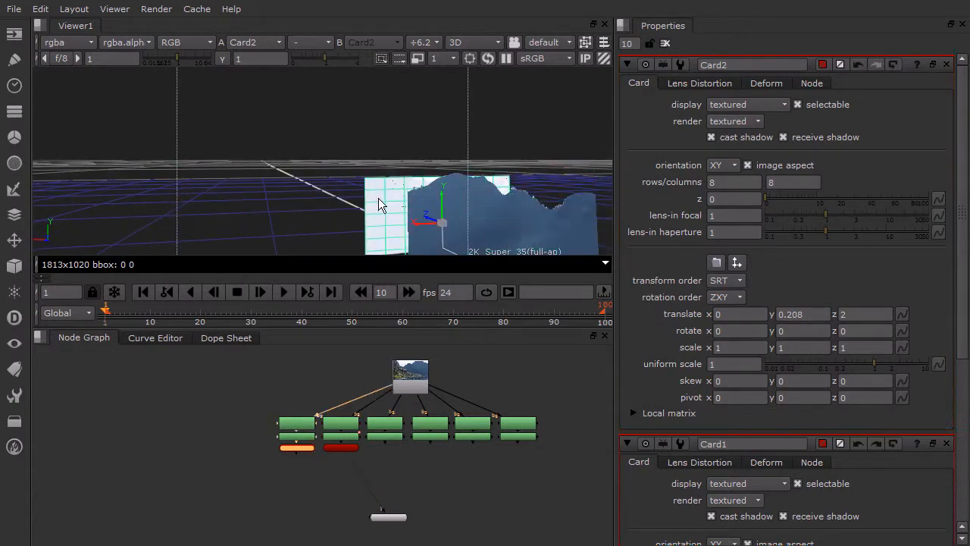
pyautogui.keyDown('alt'); pyautogui.moveTo(433, 203); pyautogui.dragTo(311, 192); pyautogui.keyUp('alt')
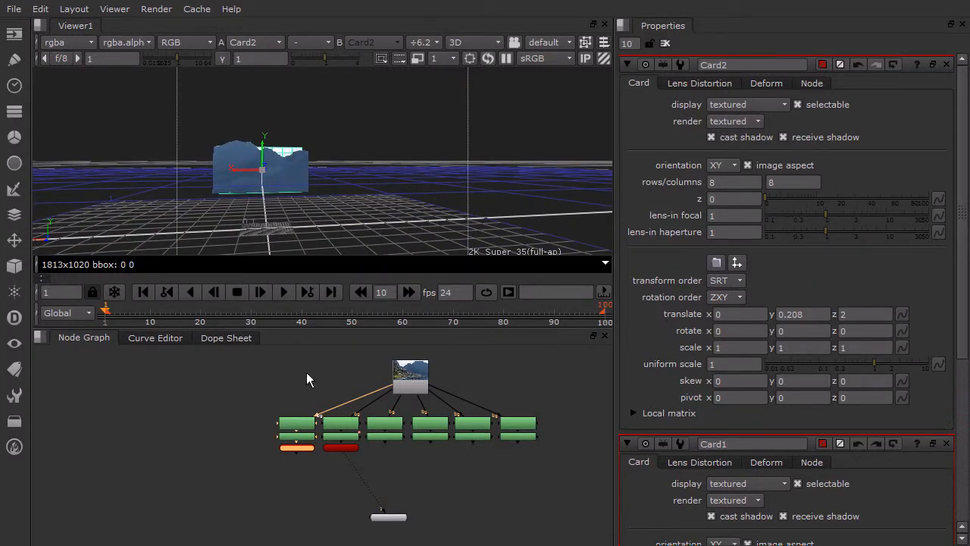
# - Create a third Card node, connect it to RotoPaint3 and line both up below Roto3
pyautogui.click(234, 392)
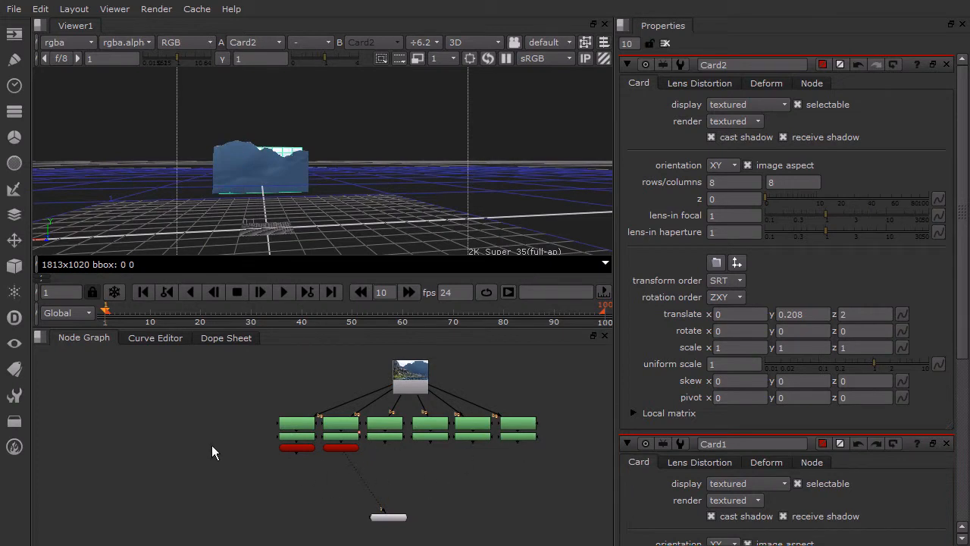
pyautogui.press('Tab')
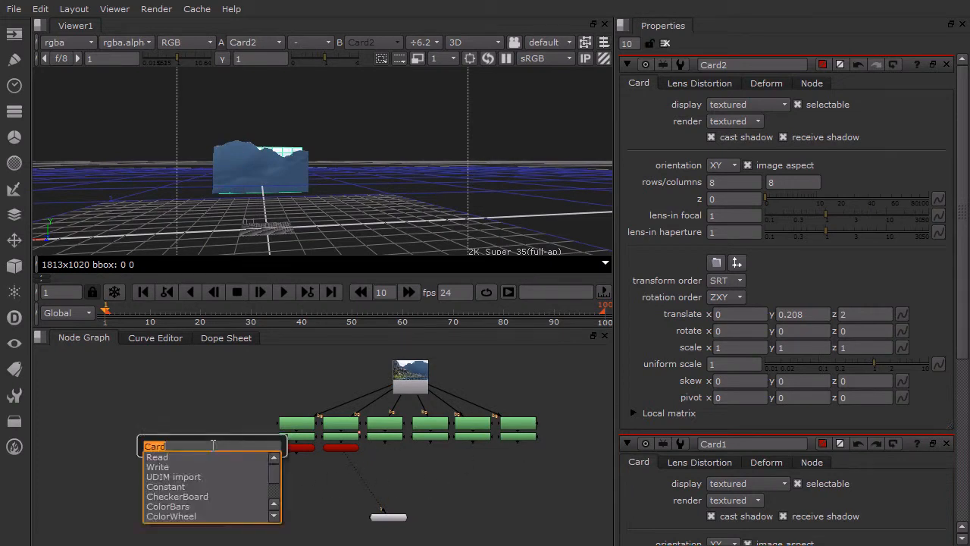
pyautogui.press('Return')
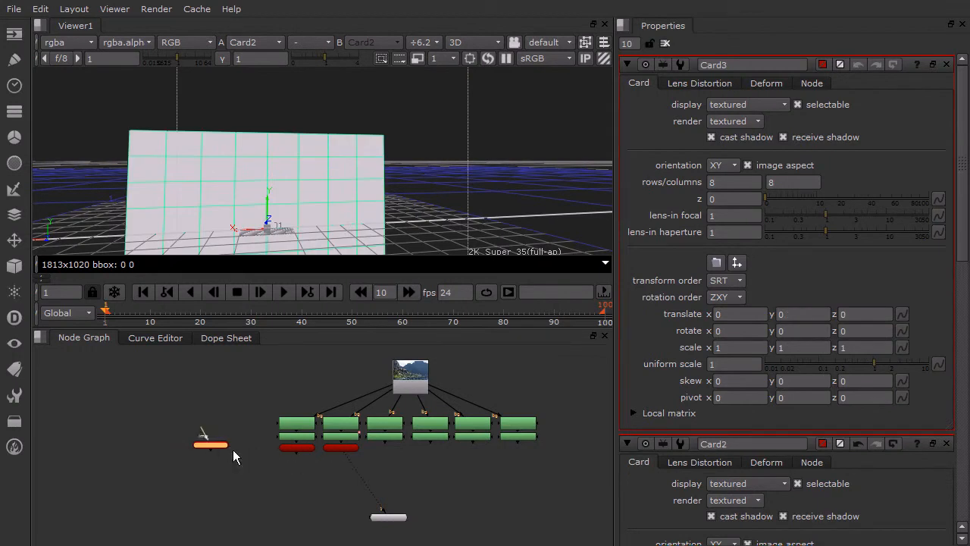
pyautogui.moveTo(231, 445); pyautogui.dragTo(402, 465)
pyautogui.moveTo(384, 431); pyautogui.dragTo(410, 378)
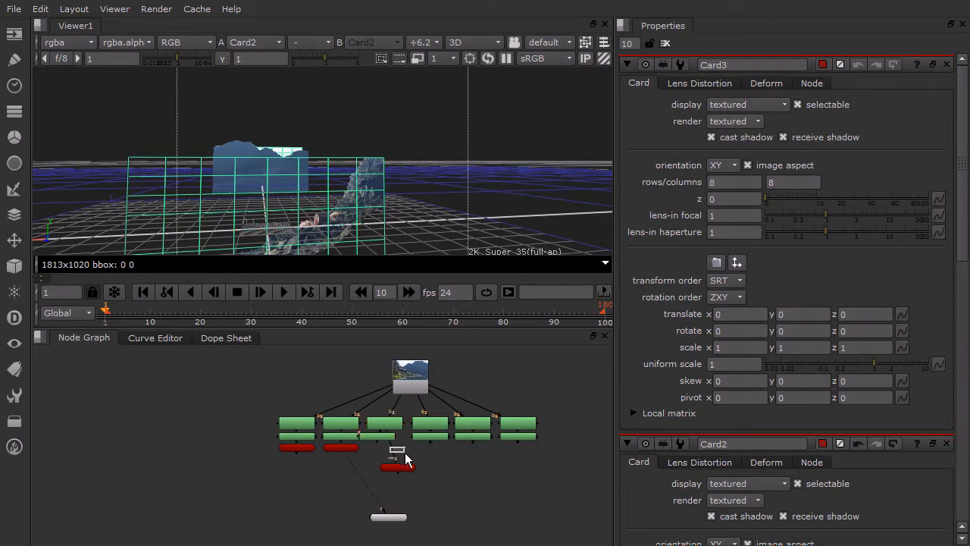
pyautogui.scroll(3, 394, 455)
pyautogui.moveTo(403, 478); pyautogui.dragTo(446, 506)
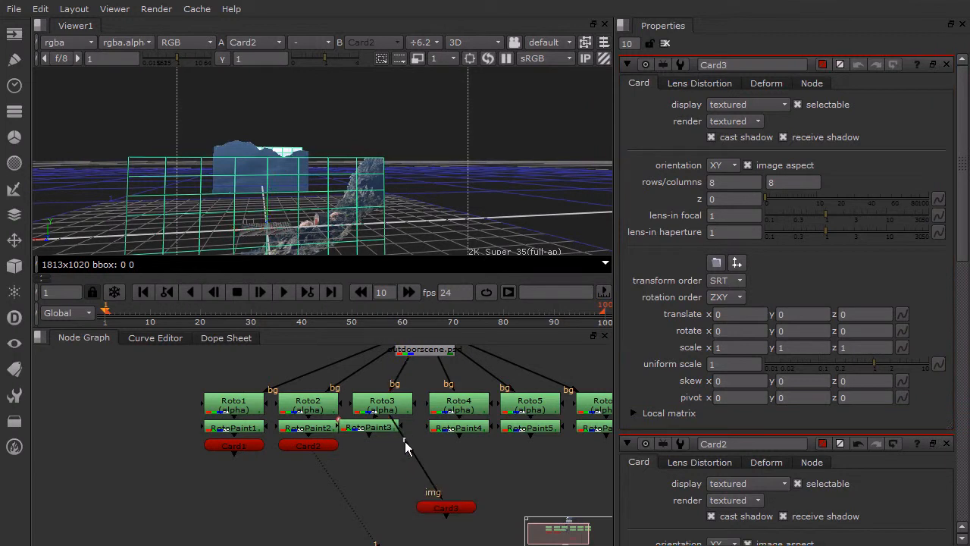
pyautogui.moveTo(393, 424)
pyautogui.mouseDown()
pyautogui.moveTo(389, 453)
pyautogui.moveTo(366, 467)
pyautogui.moveTo(387, 432)
pyautogui.mouseUp()
pyautogui.moveTo(439, 506); pyautogui.dragTo(385, 449)
# - Create a fourth Card node, connect it to RotoPaint4 and place it directly below that node
pyautogui.press('Tab')
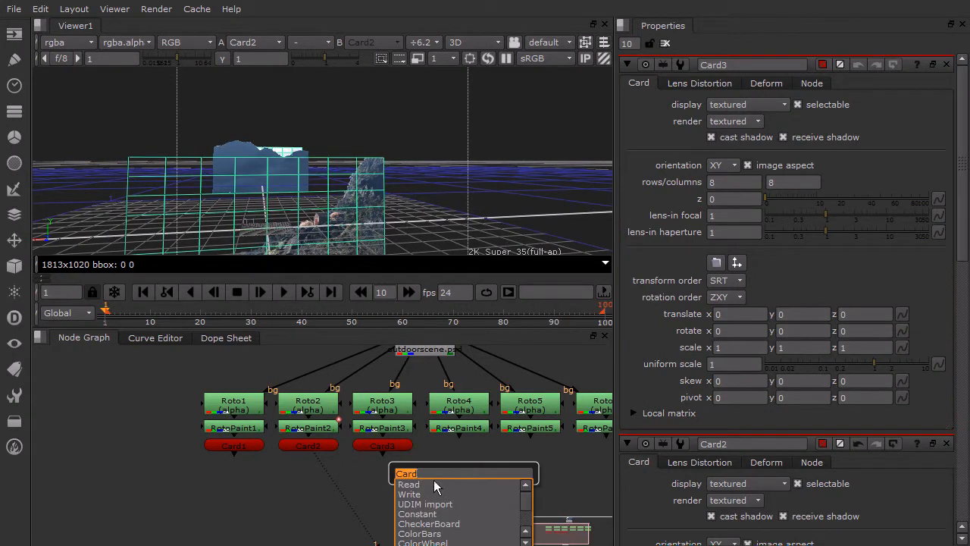
pyautogui.press('Return')
pyautogui.moveTo(446, 448); pyautogui.dragTo(458, 432)
pyautogui.moveTo(465, 473); pyautogui.dragTo(464, 453)
# - Create a fifth Card node and attach it directly below RotoPaint5
pyautogui.click(518, 480)
pyautogui.press('Tab')
pyautogui.press('Return')
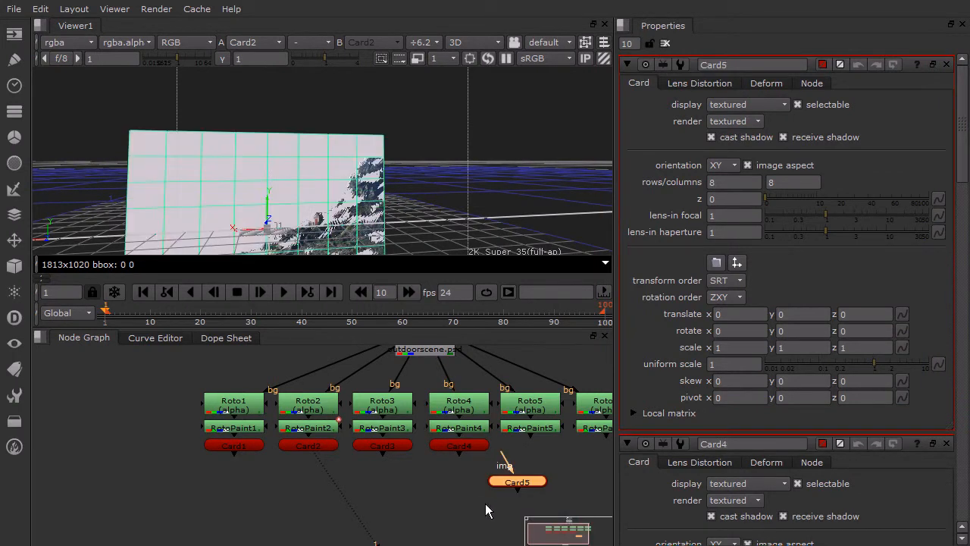
pyautogui.moveTo(521, 486); pyautogui.dragTo(524, 428)
# - Create a sixth Card node, connect it to RotoPaint6 and align the nodes in that branch
pyautogui.press('Tab')
pyautogui.write('card')
pyautogui.press('Return')
pyautogui.moveTo(527, 465); pyautogui.dragTo(576, 458)
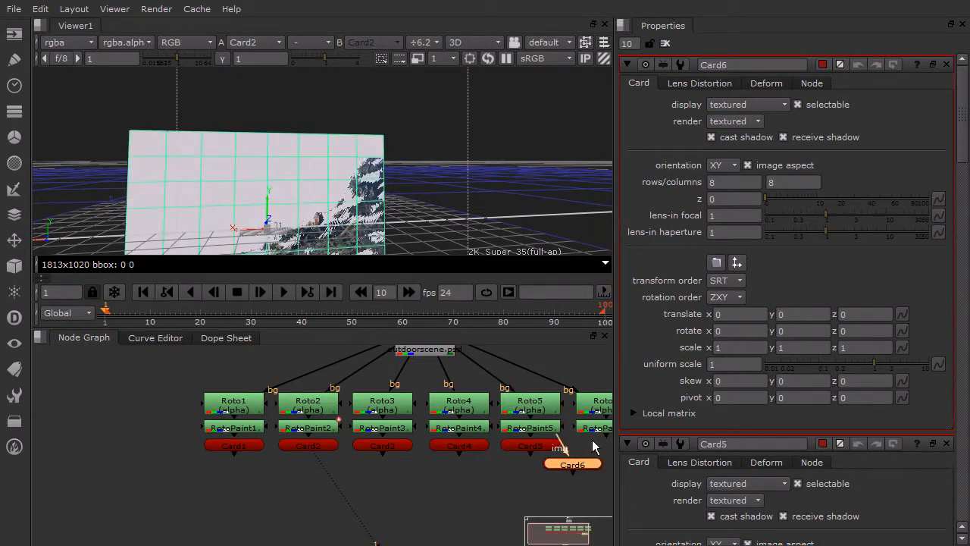
pyautogui.moveTo(587, 444); pyautogui.dragTo(440, 453, button='middle')
pyautogui.moveTo(450, 436); pyautogui.dragTo(476, 438)
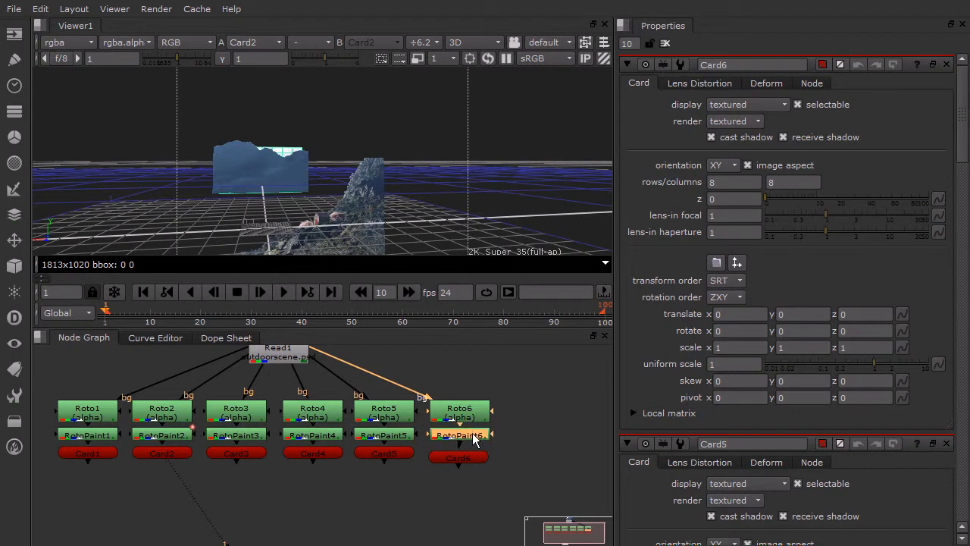
pyautogui.click(401, 483)
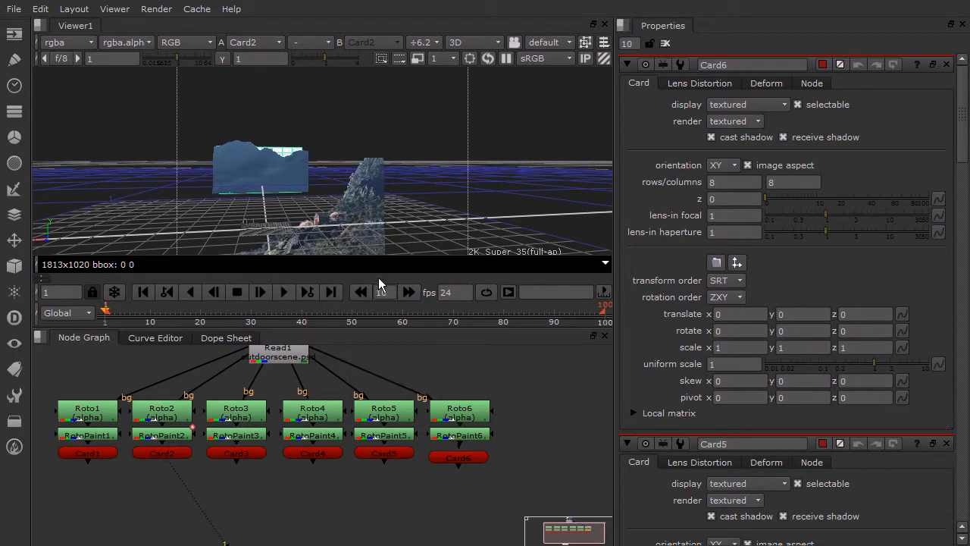
# - Set Card3's Z translation to 1.5
pyautogui.keyDown('ctrl'); pyautogui.moveTo(318, 217); pyautogui.dragTo(371, 230); pyautogui.keyUp('ctrl')
pyautogui.moveTo(961, 120); pyautogui.dragTo(953, 333)
pyautogui.click(853, 351)
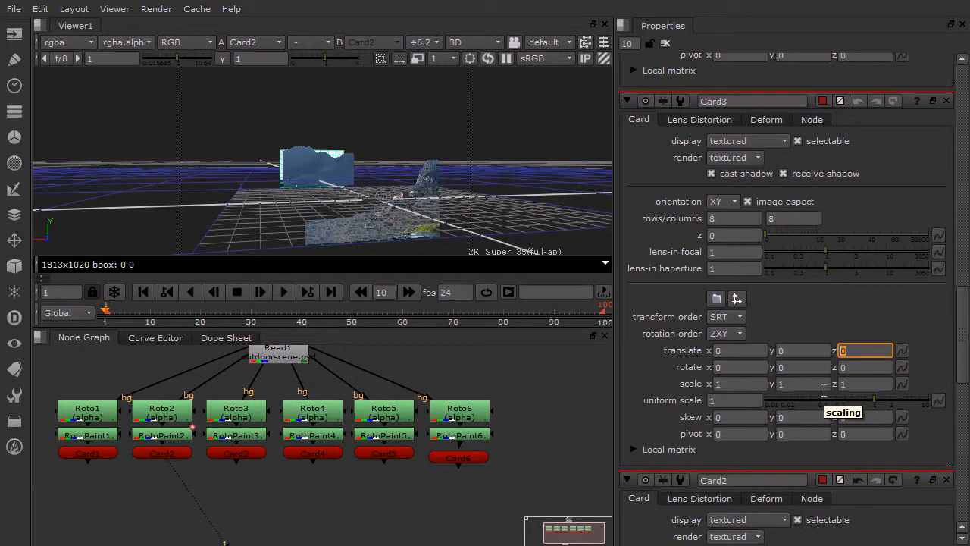
pyautogui.press('Return')
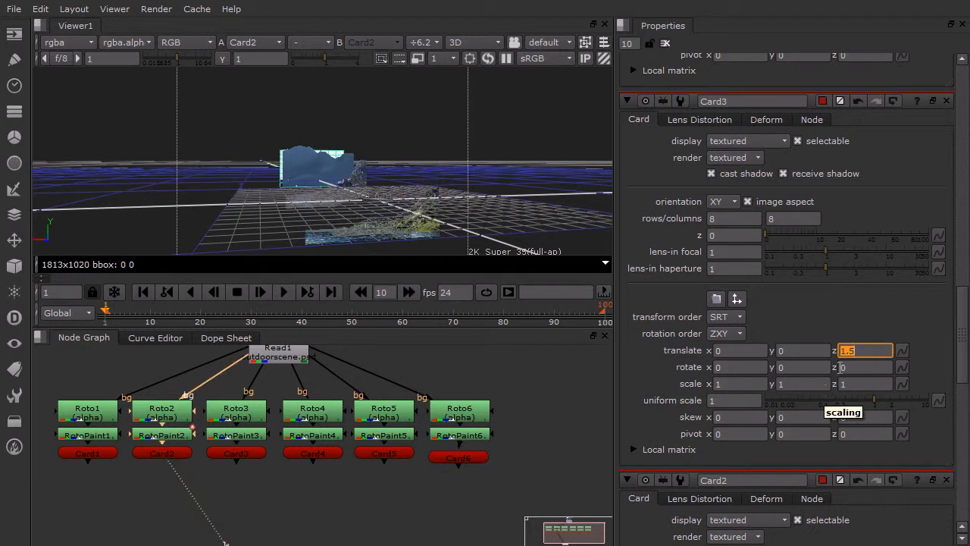
# - Examine from several angles how Card1, Card2 and Card3 are spaced and which way they face in the 3D scene
pyautogui.moveTo(960, 299); pyautogui.dragTo(961, 284)
pyautogui.scroll(3, 357, 217)
pyautogui.scroll(1, 359, 220)
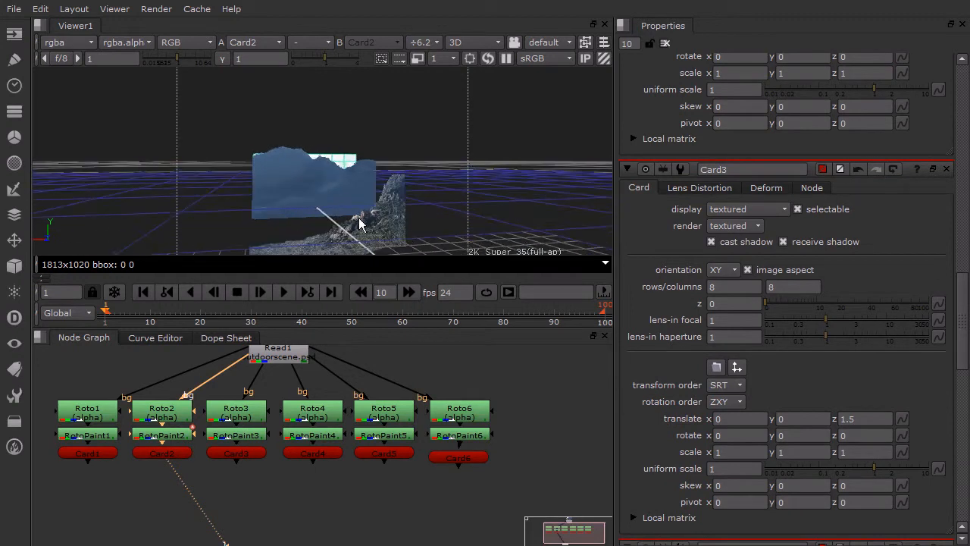
pyautogui.keyDown('alt'); pyautogui.moveTo(471, 253); pyautogui.dragTo(356, 214); pyautogui.keyUp('alt')
pyautogui.scroll(-2, 355, 202)
pyautogui.scroll(-1, 355, 206)
pyautogui.scroll(3, 258, 227)
pyautogui.keyDown('alt'); pyautogui.moveTo(260, 230); pyautogui.dragTo(313, 107); pyautogui.keyUp('alt')
pyautogui.keyDown('alt'); pyautogui.moveTo(313, 107); pyautogui.dragTo(285, 220, button='right'); pyautogui.keyUp('alt')
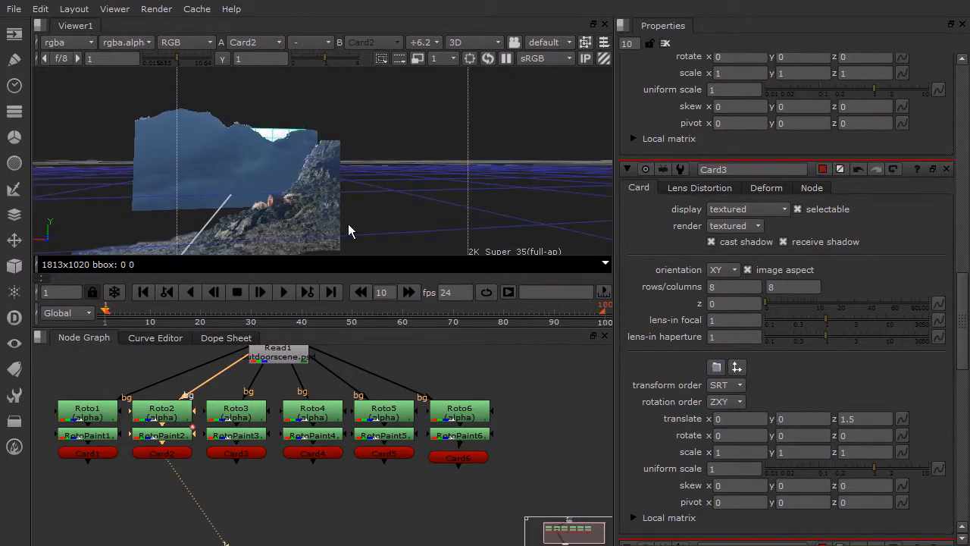
pyautogui.keyDown('alt'); pyautogui.moveTo(345, 219); pyautogui.dragTo(350, 101, button='right'); pyautogui.keyUp('alt')
pyautogui.keyDown('alt'); pyautogui.moveTo(463, 164); pyautogui.dragTo(47, 177, button='right'); pyautogui.keyUp('alt')
pyautogui.keyDown('alt'); pyautogui.moveTo(395, 199); pyautogui.dragTo(308, 121, button='right'); pyautogui.keyUp('alt')
pyautogui.keyDown('alt'); pyautogui.moveTo(350, 147); pyautogui.dragTo(261, 140, button='right'); pyautogui.keyUp('alt')
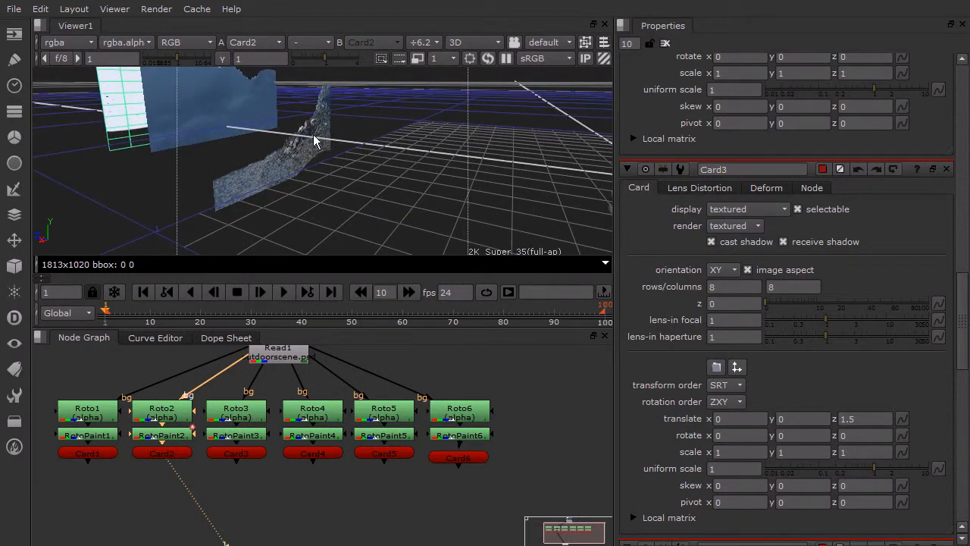
pyautogui.keyDown('alt'); pyautogui.moveTo(310, 156); pyautogui.dragTo(367, 156, button='right'); pyautogui.keyUp('alt')
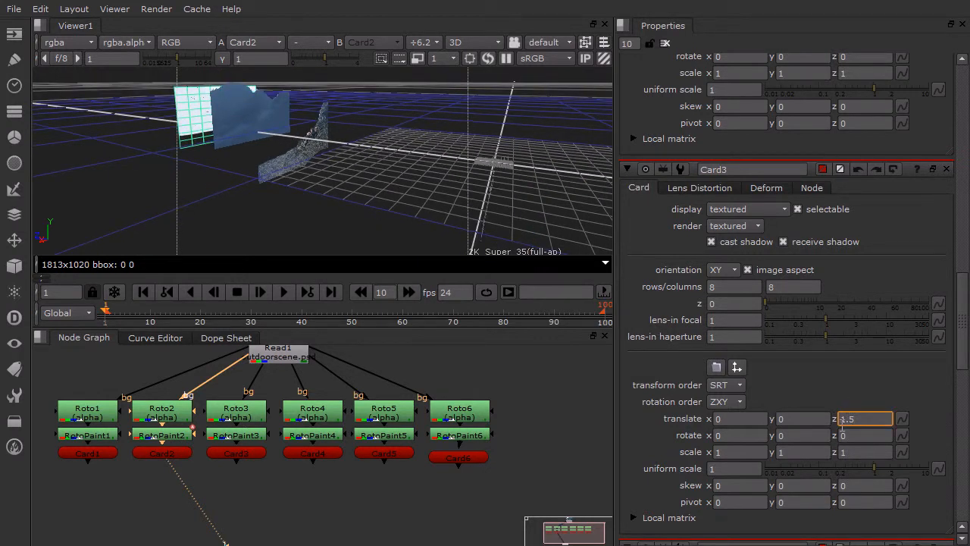
# - Set Card1's Z translation to -2.5
pyautogui.click(963, 301)
pyautogui.moveTo(962, 303); pyautogui.dragTo(962, 455)
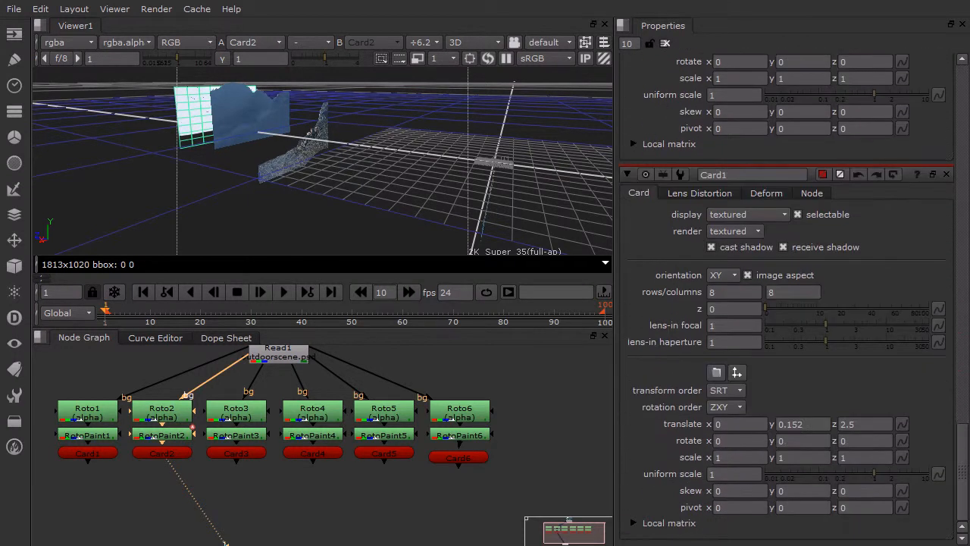
pyautogui.click(841, 426)
pyautogui.press('Return')
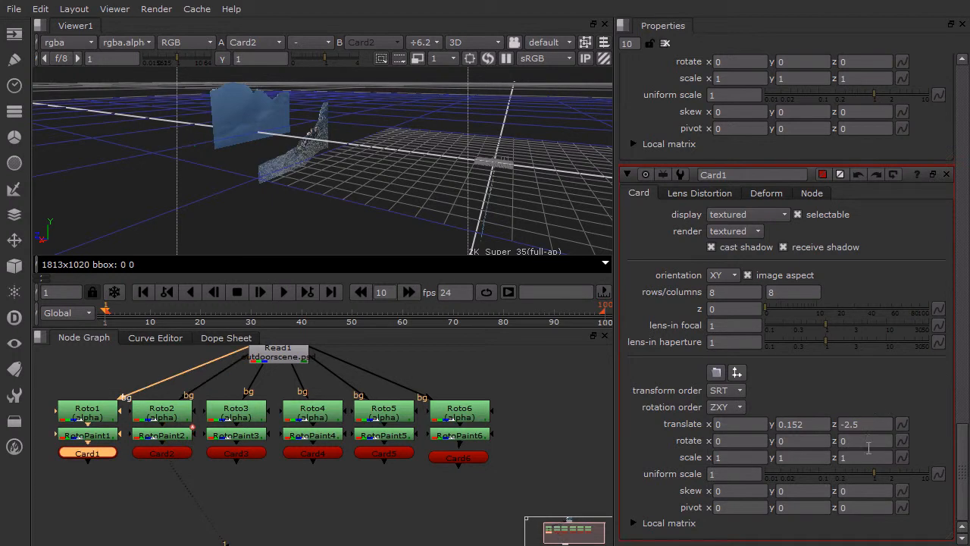
# - Set Card2's Z translation to -2
pyautogui.moveTo(963, 441); pyautogui.dragTo(961, 364)
pyautogui.click(867, 436)
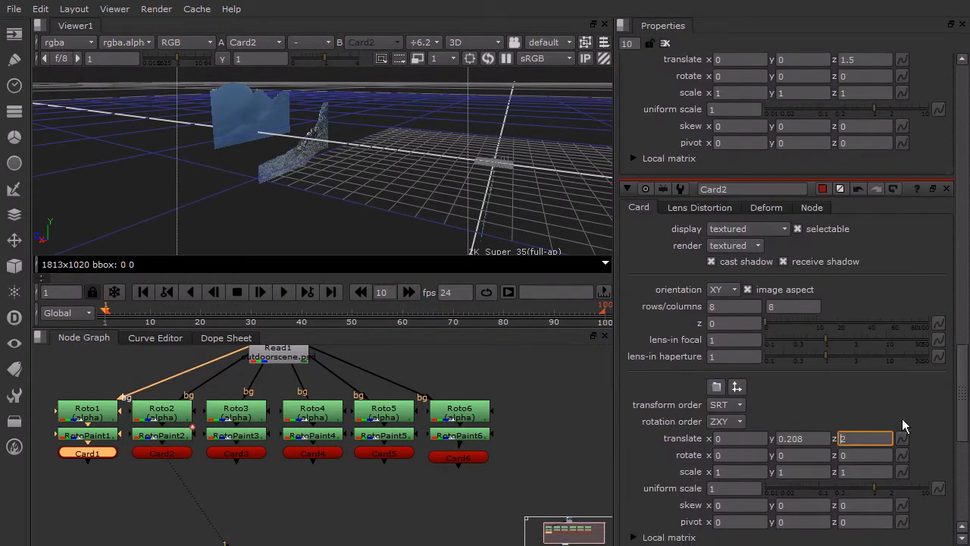
pyautogui.write('-')
pyautogui.press('Return')
# - Set Card3's Z translation to -1.5
pyautogui.scroll(5, 872, 379)
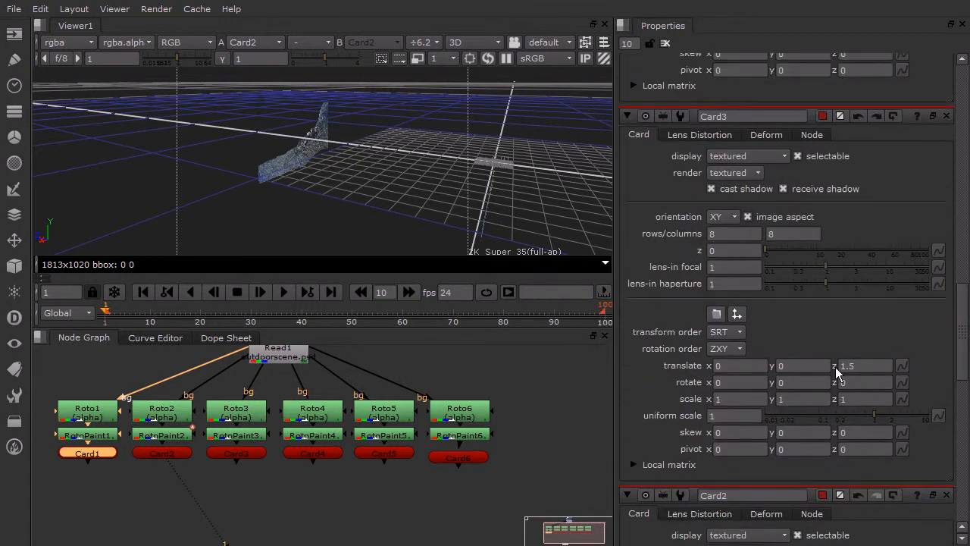
pyautogui.click(844, 366)
pyautogui.write('-')
pyautogui.click(819, 367)
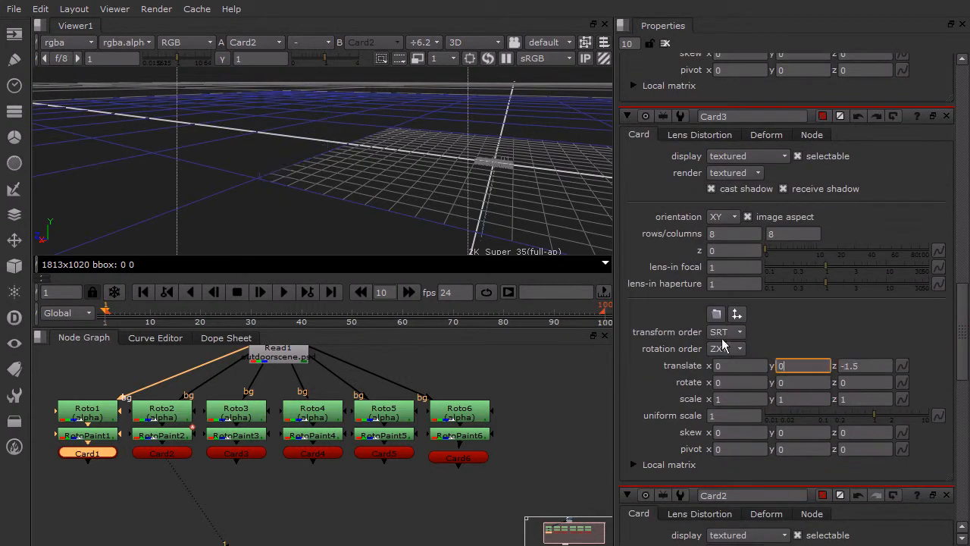
# - Raise Card3 along its Y axis in the 3D view to a Y translation of about 0.202
pyautogui.keyDown('ctrl'); pyautogui.moveTo(583, 243); pyautogui.dragTo(422, 111); pyautogui.keyUp('ctrl')
pyautogui.scroll(1, 422, 112)
pyautogui.click(346, 95)
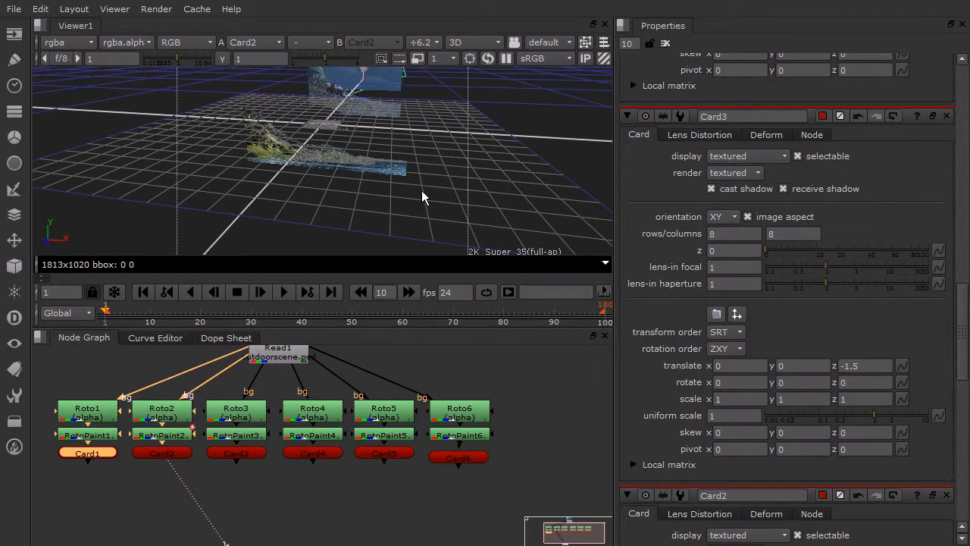
pyautogui.keyDown('ctrl'); pyautogui.moveTo(421, 190); pyautogui.dragTo(377, 86); pyautogui.keyUp('ctrl')
pyautogui.keyDown('ctrl'); pyautogui.moveTo(461, 185); pyautogui.dragTo(338, 151); pyautogui.keyUp('ctrl')
pyautogui.click(344, 163)
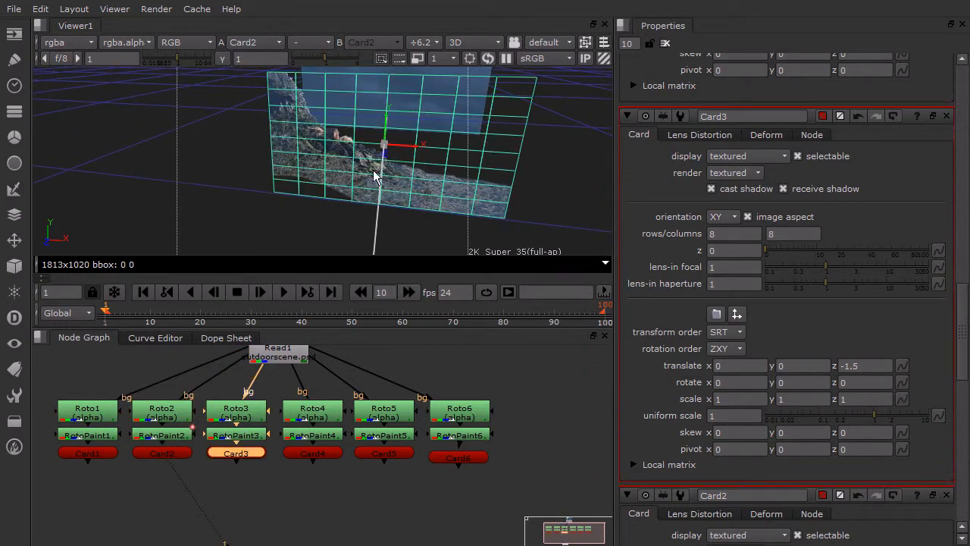
pyautogui.moveTo(388, 130); pyautogui.dragTo(399, 74)
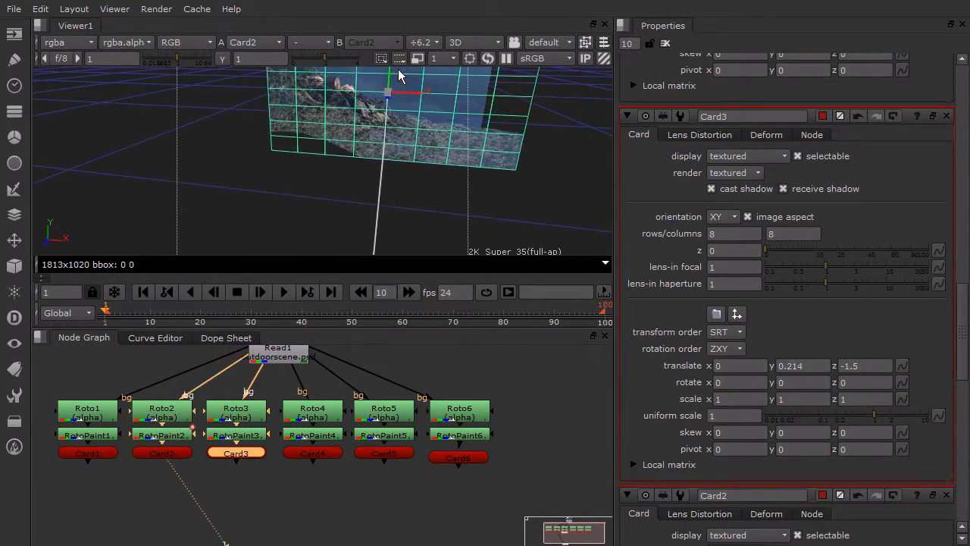
pyautogui.keyDown('ctrl'); pyautogui.moveTo(410, 119); pyautogui.dragTo(453, 109); pyautogui.keyUp('ctrl')
pyautogui.keyDown('ctrl'); pyautogui.moveTo(427, 190); pyautogui.dragTo(361, 136); pyautogui.keyUp('ctrl')
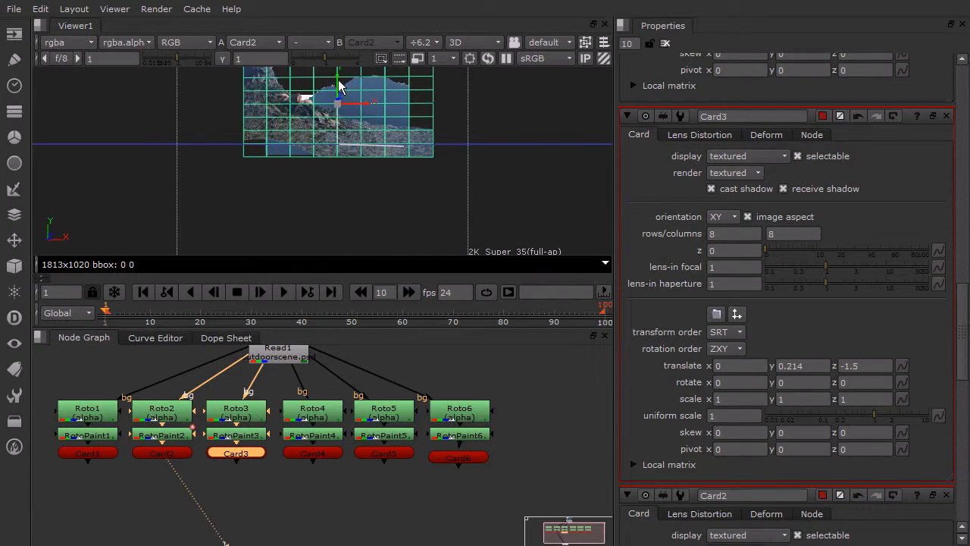
pyautogui.moveTo(338, 91); pyautogui.dragTo(343, 92)
pyautogui.click(403, 180)
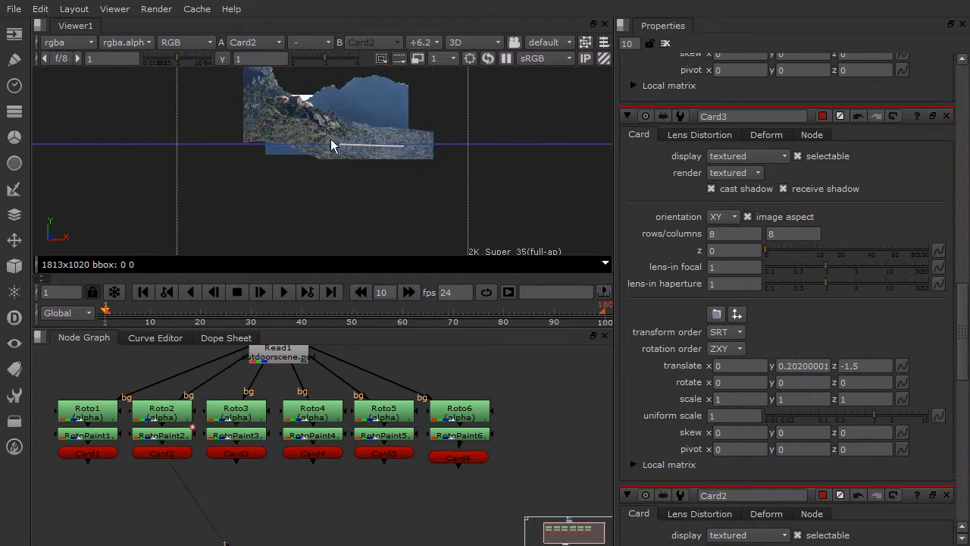
# - Set Card4's Z translation to -1
pyautogui.scroll(-5, 383, 161)
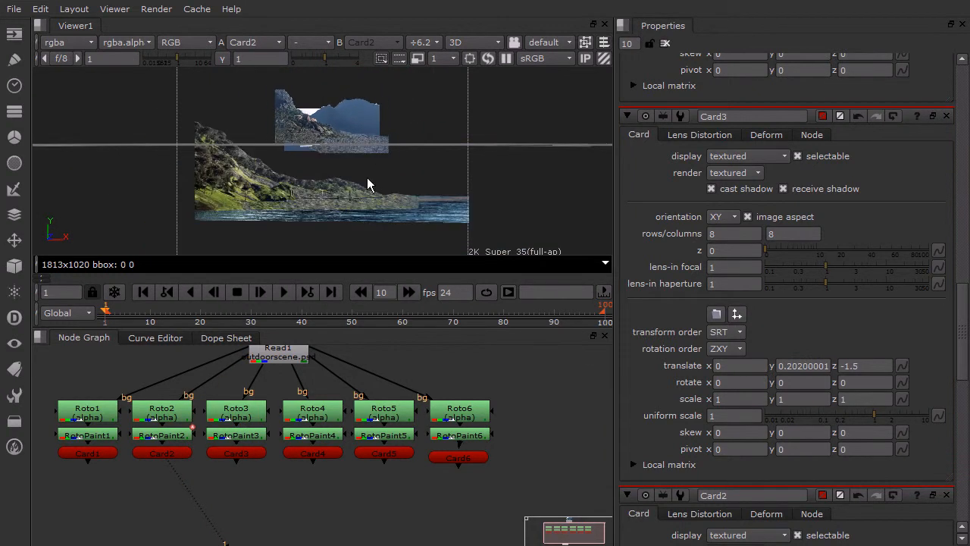
pyautogui.scroll(-2, 373, 165)
pyautogui.moveTo(375, 163)
pyautogui.keyDown('ctrl'); pyautogui.mouseDown()
pyautogui.moveTo(371, 202)
pyautogui.moveTo(385, 156)
pyautogui.mouseUp(); pyautogui.keyUp('ctrl')
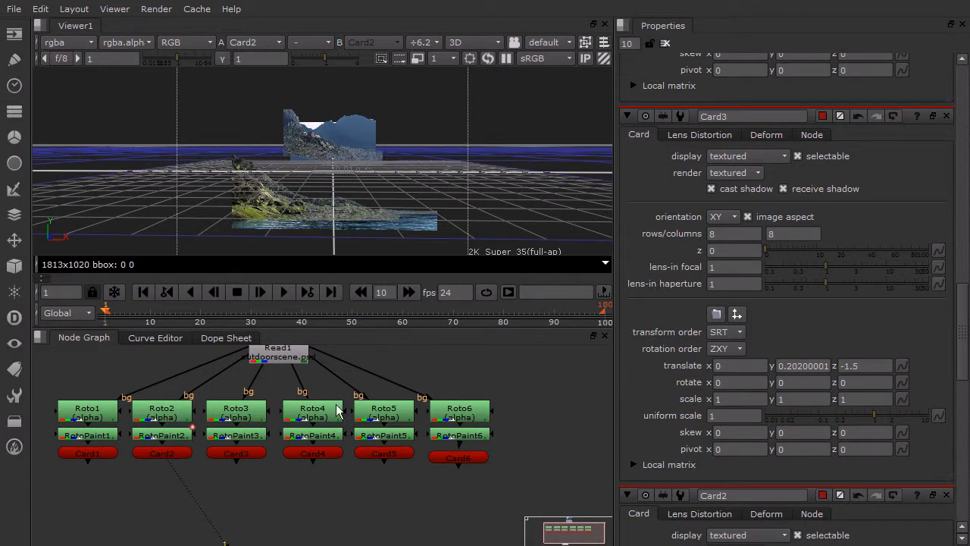
pyautogui.moveTo(964, 331); pyautogui.dragTo(966, 255)
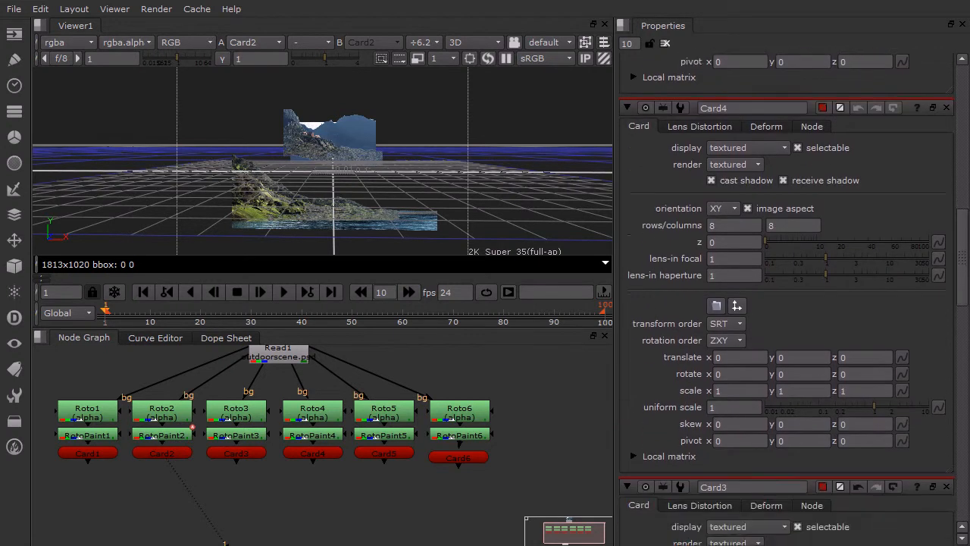
pyautogui.click(860, 357)
pyautogui.moveTo(961, 288)
pyautogui.mouseDown()
pyautogui.moveTo(961, 318)
pyautogui.moveTo(961, 272)
pyautogui.moveTo(961, 323)
pyautogui.moveTo(961, 281)
pyautogui.mouseUp()
pyautogui.click(862, 399)
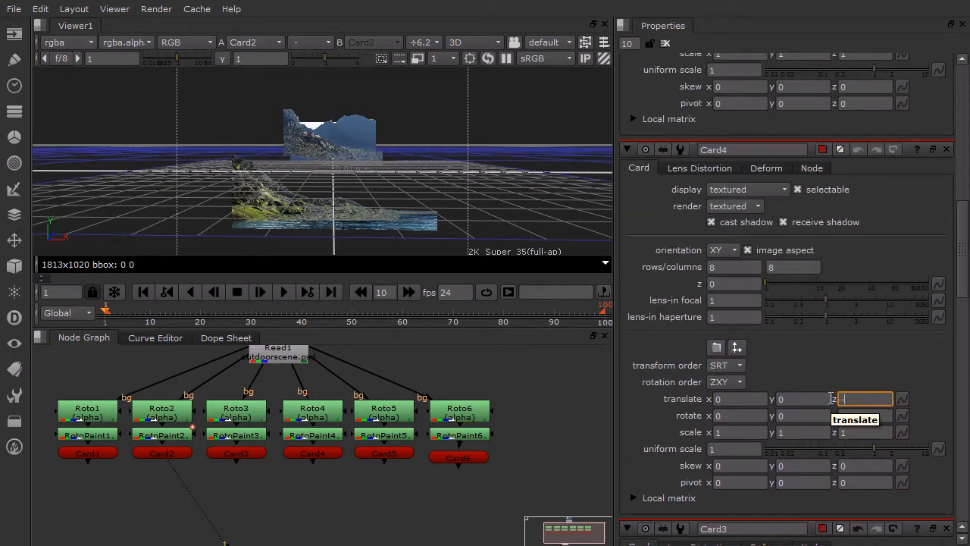
pyautogui.write('-1')
pyautogui.press('Return')
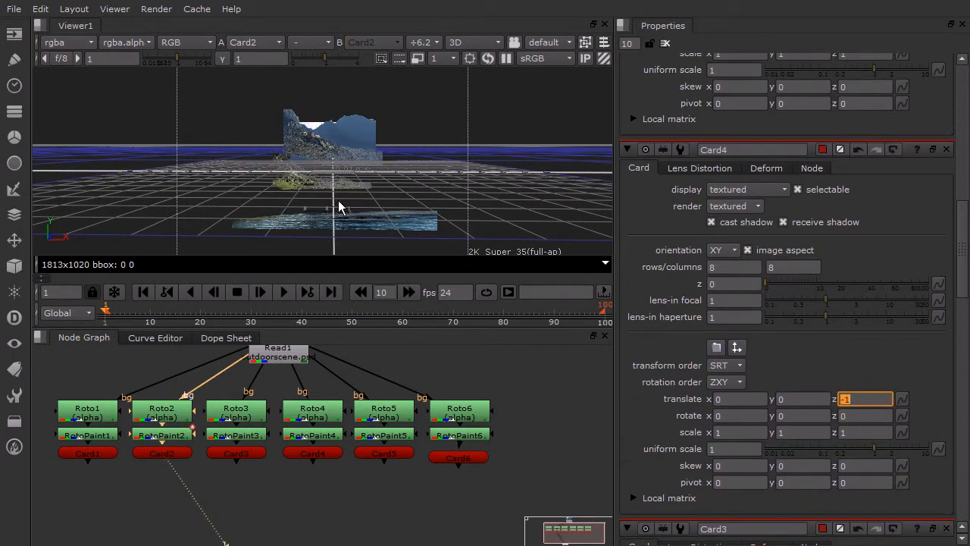
# - Raise Card4 along its Y axis in the 3D view to a Y translation of about 0.218
pyautogui.moveTo(336, 199); pyautogui.dragTo(375, 203, button='middle')
pyautogui.scroll(3, 365, 193)
pyautogui.scroll(2, 366, 193)
pyautogui.moveTo(432, 223); pyautogui.dragTo(377, 183, button='middle')
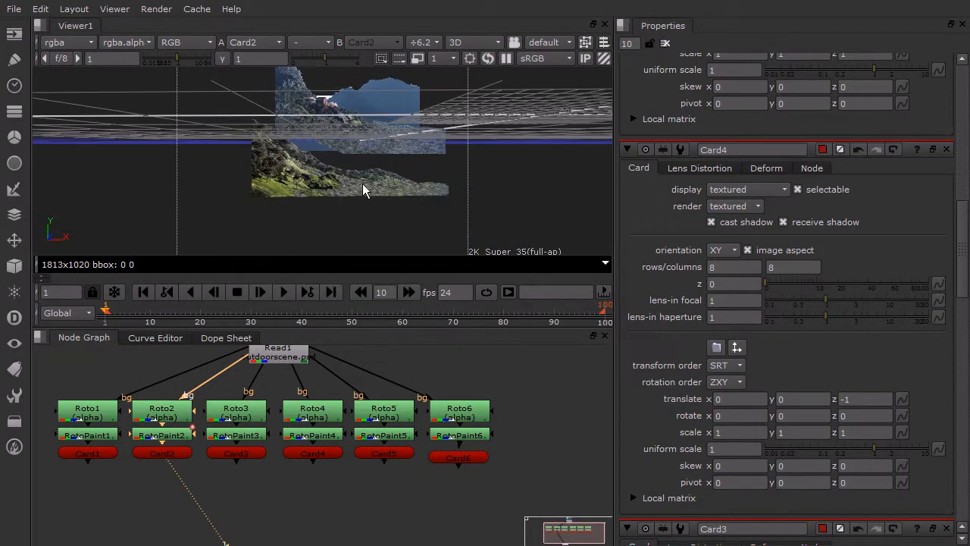
pyautogui.click(354, 190)
pyautogui.click(648, 221)
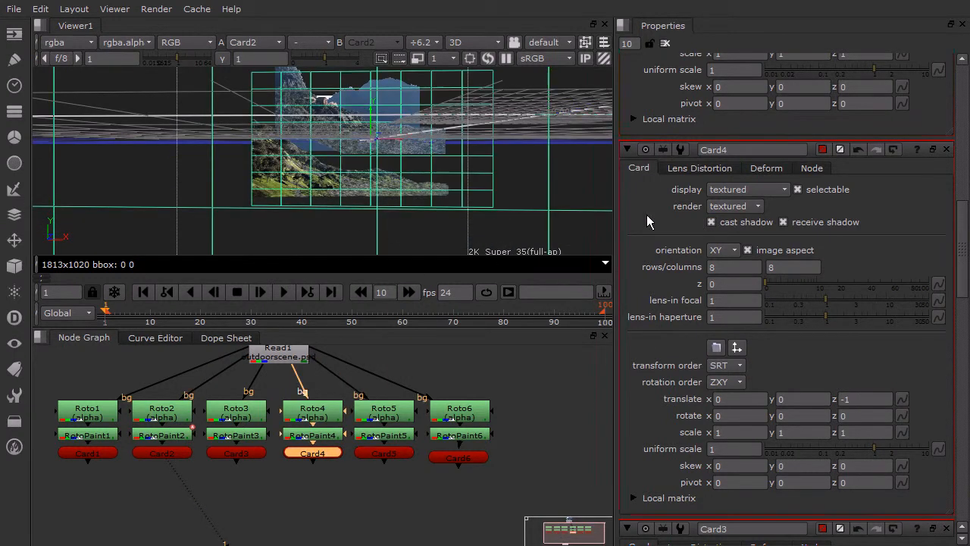
pyautogui.moveTo(371, 121); pyautogui.dragTo(373, 57)
pyautogui.keyDown('ctrl'); pyautogui.moveTo(359, 105); pyautogui.dragTo(365, 136); pyautogui.keyUp('ctrl')
pyautogui.scroll(-8, 414, 158)
pyautogui.keyDown('ctrl'); pyautogui.moveTo(420, 174); pyautogui.dragTo(348, 191); pyautogui.keyUp('ctrl')
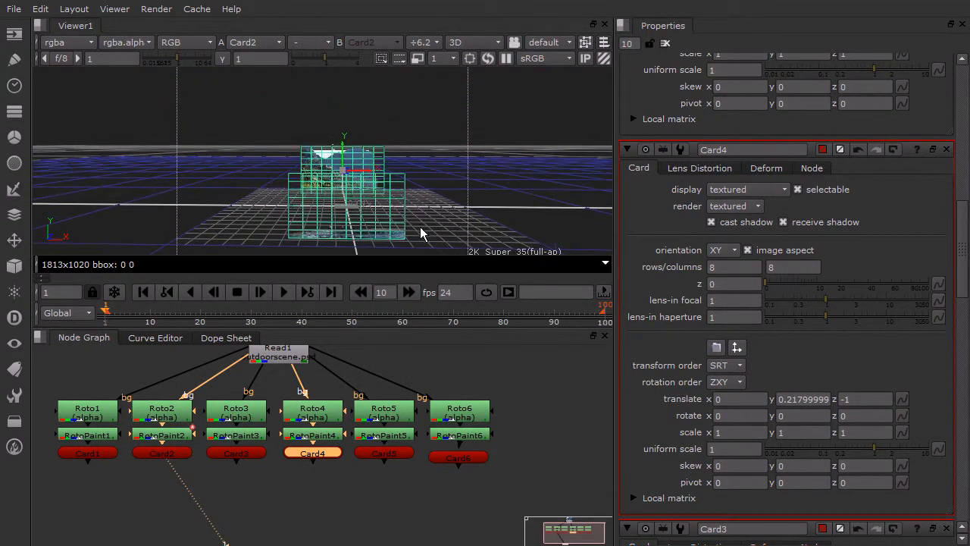
# - Set Card6's Z translation to -0.5, keeping its rotation at 0
pyautogui.click(520, 213)
pyautogui.click(402, 454)
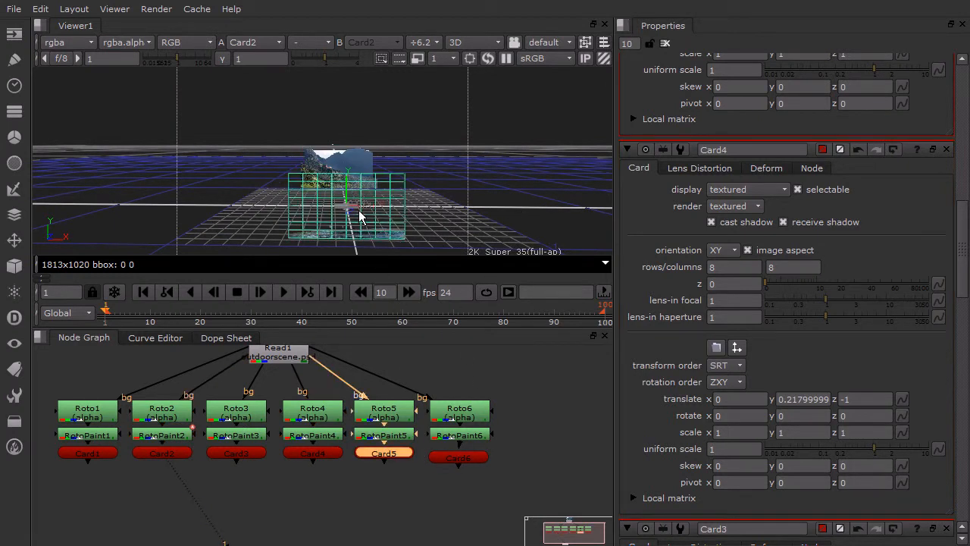
pyautogui.scroll(2, 357, 216)
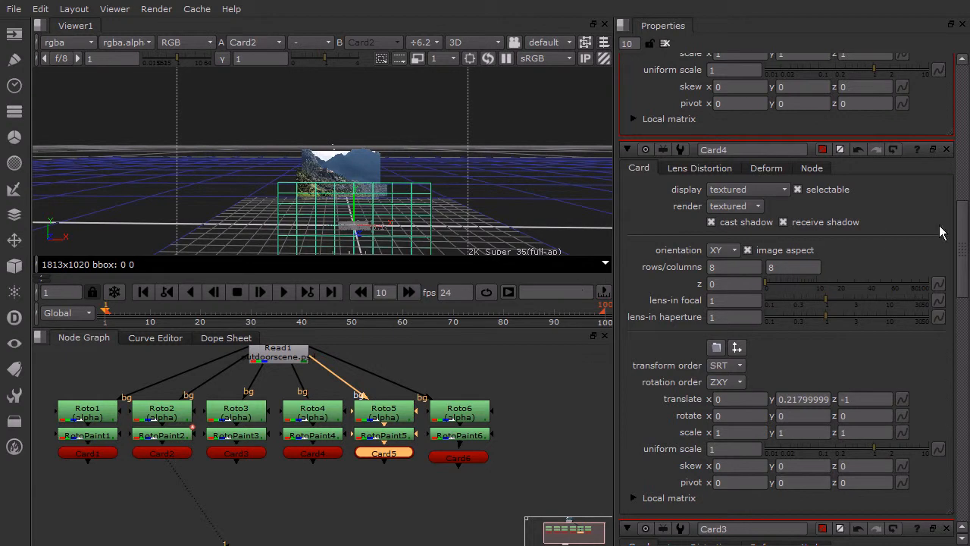
pyautogui.moveTo(966, 239)
pyautogui.mouseDown()
pyautogui.moveTo(968, 206)
pyautogui.moveTo(969, 253)
pyautogui.mouseUp()
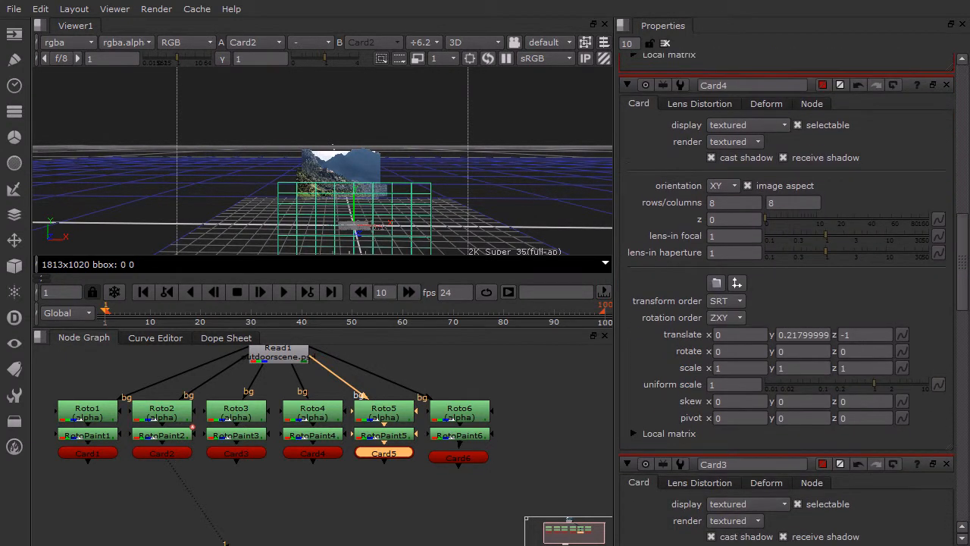
pyautogui.moveTo(478, 465); pyautogui.dragTo(479, 457)
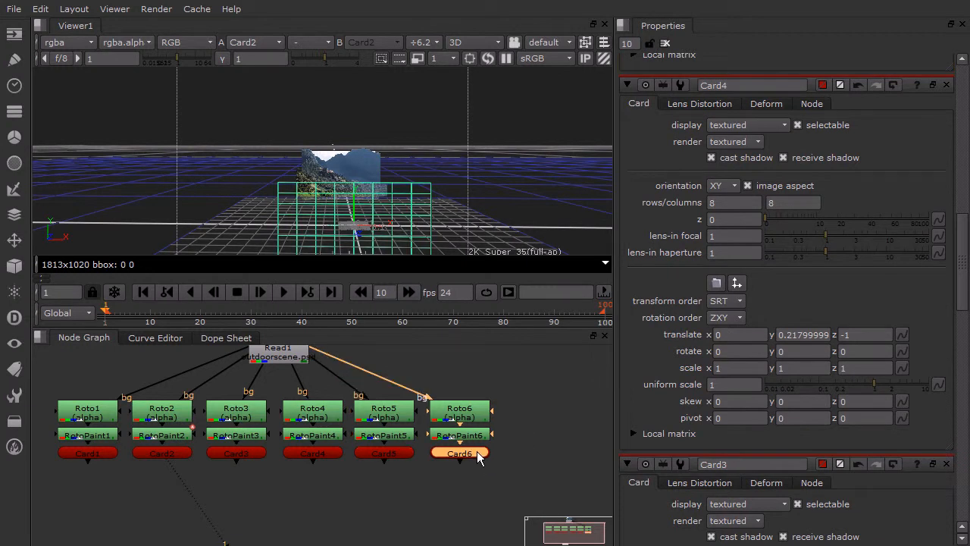
pyautogui.scroll(1, 944, 255)
pyautogui.moveTo(969, 255); pyautogui.dragTo(969, 102)
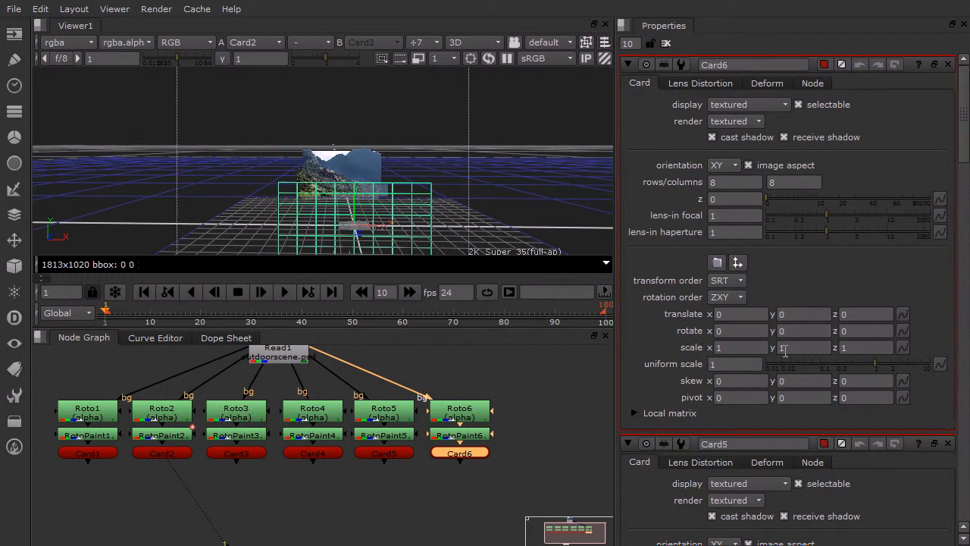
pyautogui.click(873, 315)
pyautogui.moveTo(967, 124)
pyautogui.mouseDown()
pyautogui.moveTo(968, 245)
pyautogui.moveTo(967, 123)
pyautogui.mouseUp()
pyautogui.click(867, 313)
pyautogui.write('-0')
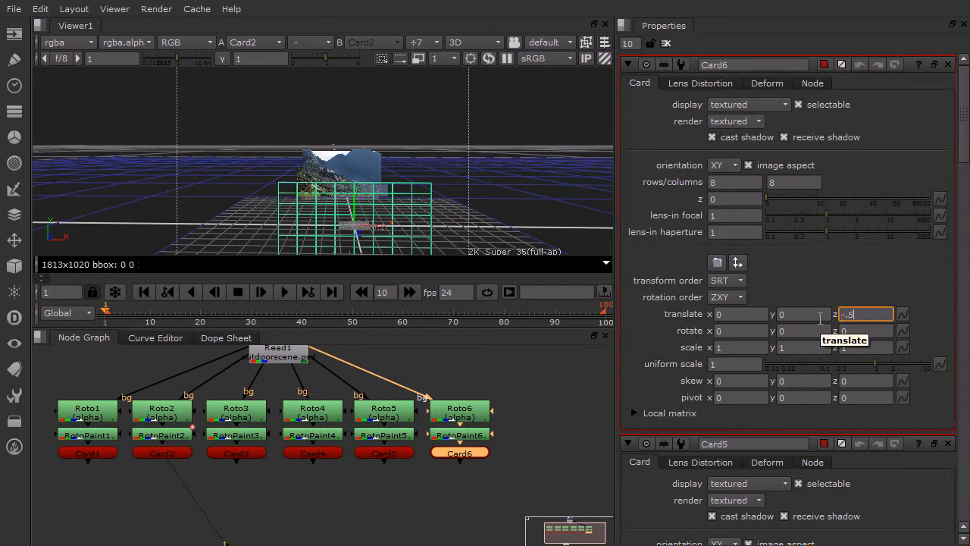
pyautogui.write('.5')
pyautogui.press('Return')
pyautogui.keyDown('alt'); pyautogui.moveTo(308, 197); pyautogui.dragTo(379, 219); pyautogui.keyUp('alt')
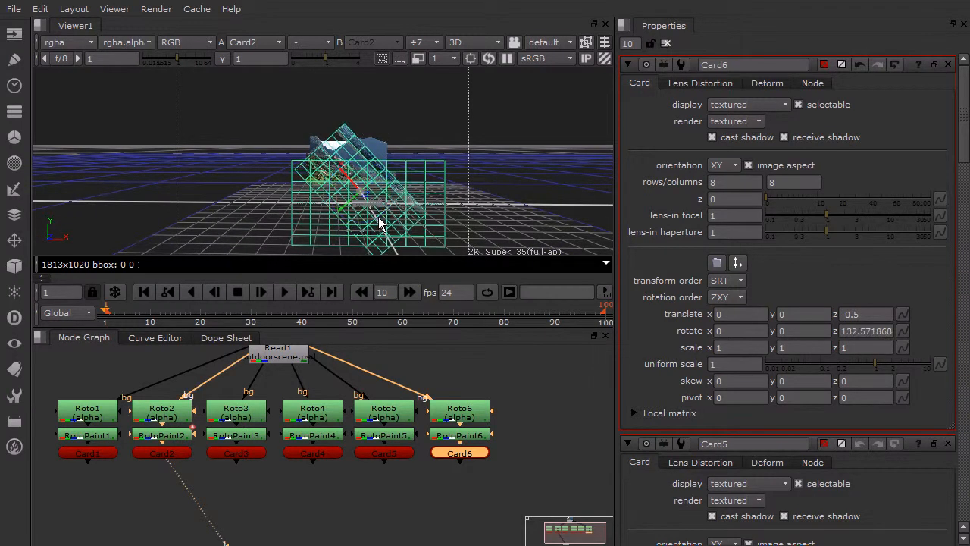
pyautogui.hotkey('ctrl', 'z')
# - Move Card5 back along its Z axis in the 3D view so it sits between Card4 and Card6
pyautogui.keyDown('ctrl'); pyautogui.moveTo(242, 191); pyautogui.dragTo(574, 213); pyautogui.keyUp('ctrl')
pyautogui.keyDown('ctrl'); pyautogui.moveTo(399, 214); pyautogui.dragTo(334, 180); pyautogui.keyUp('ctrl')
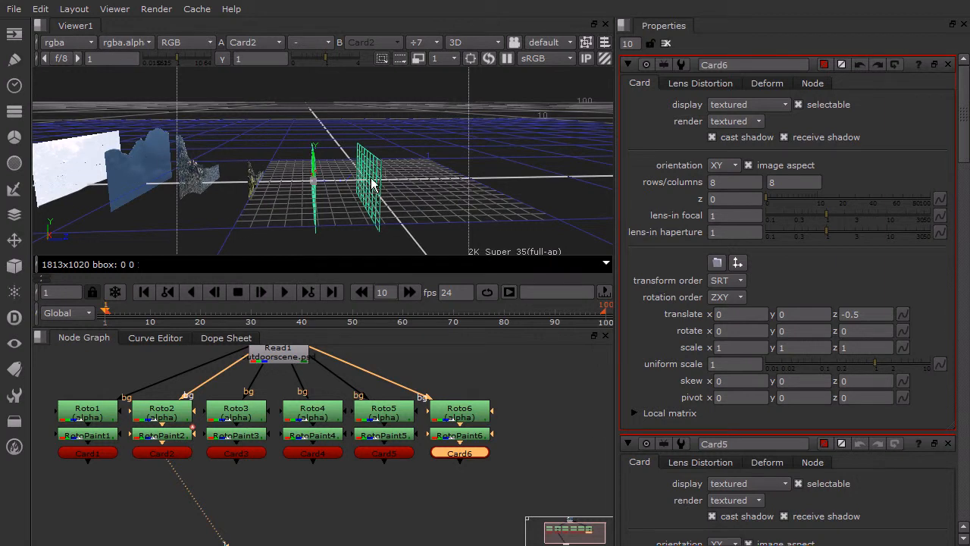
pyautogui.click(361, 187)
pyautogui.keyDown('ctrl'); pyautogui.moveTo(378, 194); pyautogui.dragTo(305, 187); pyautogui.keyUp('ctrl')
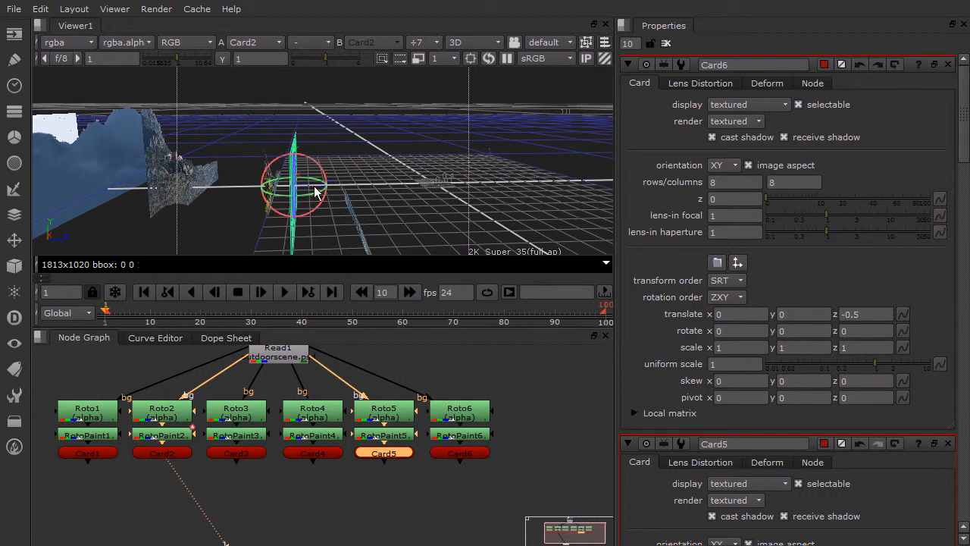
# - Raise Card5 along its Y axis in the 3D view so its fence lines up with the hillside on Card4
pyautogui.keyDown('ctrl'); pyautogui.moveTo(315, 200); pyautogui.dragTo(250, 175); pyautogui.keyUp('ctrl')
pyautogui.scroll(3, 303, 195)
pyautogui.scroll(8, 301, 171)
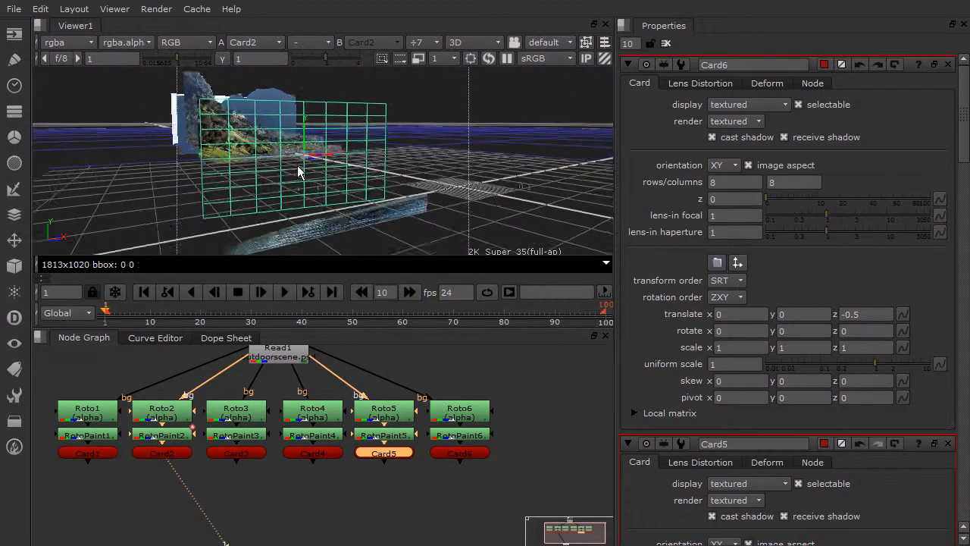
pyautogui.moveTo(291, 144); pyautogui.dragTo(280, 73)
pyautogui.scroll(3, 287, 144)
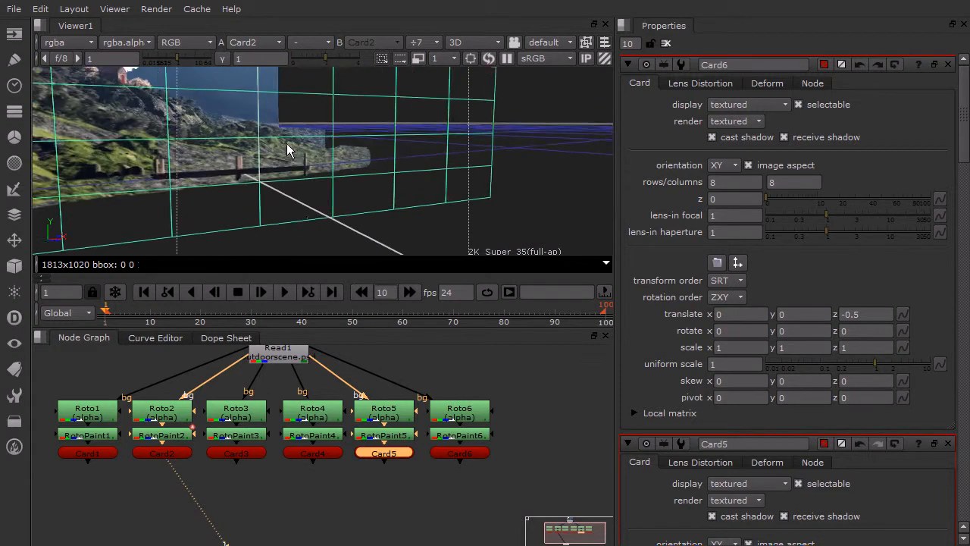
pyautogui.keyDown('ctrl'); pyautogui.moveTo(327, 196); pyautogui.dragTo(326, 161); pyautogui.keyUp('ctrl')
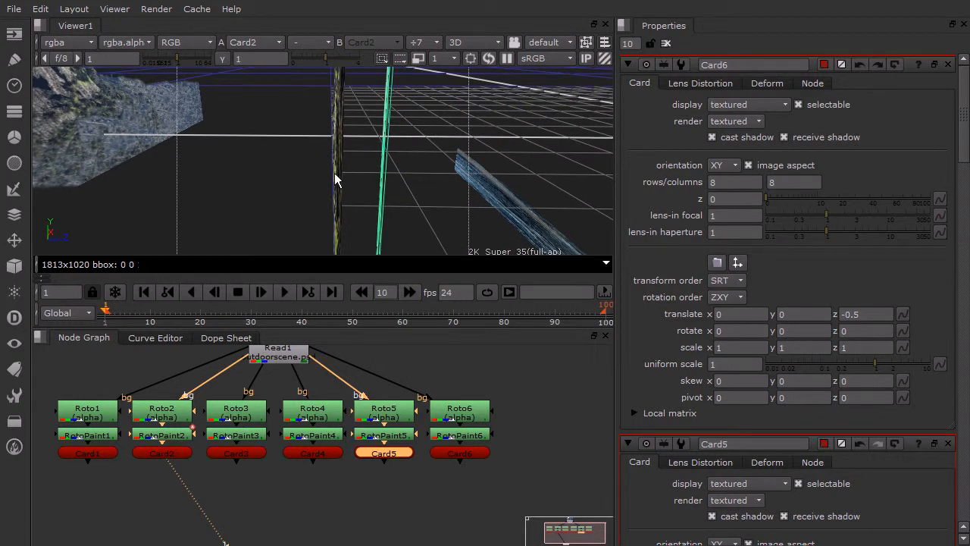
pyautogui.keyDown('ctrl'); pyautogui.moveTo(479, 178); pyautogui.dragTo(368, 226); pyautogui.keyUp('ctrl')
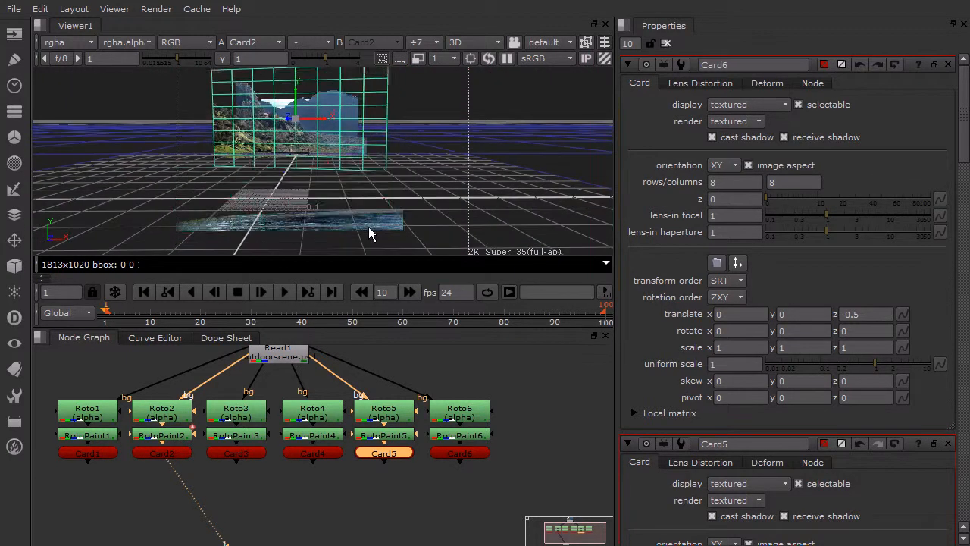
# - Raise the water layer Card6 along its Y axis in the 3D view to a Y translation of about 0.15
pyautogui.click(368, 227)
pyautogui.moveTo(291, 158); pyautogui.dragTo(543, 170)
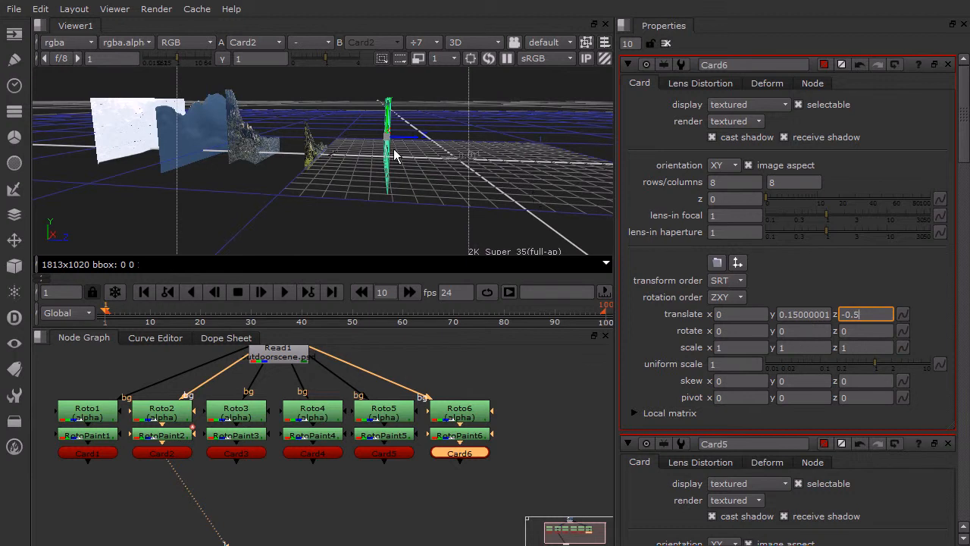
pyautogui.keyDown('ctrl'); pyautogui.moveTo(402, 150); pyautogui.dragTo(364, 184); pyautogui.keyUp('ctrl')
pyautogui.click(365, 185)
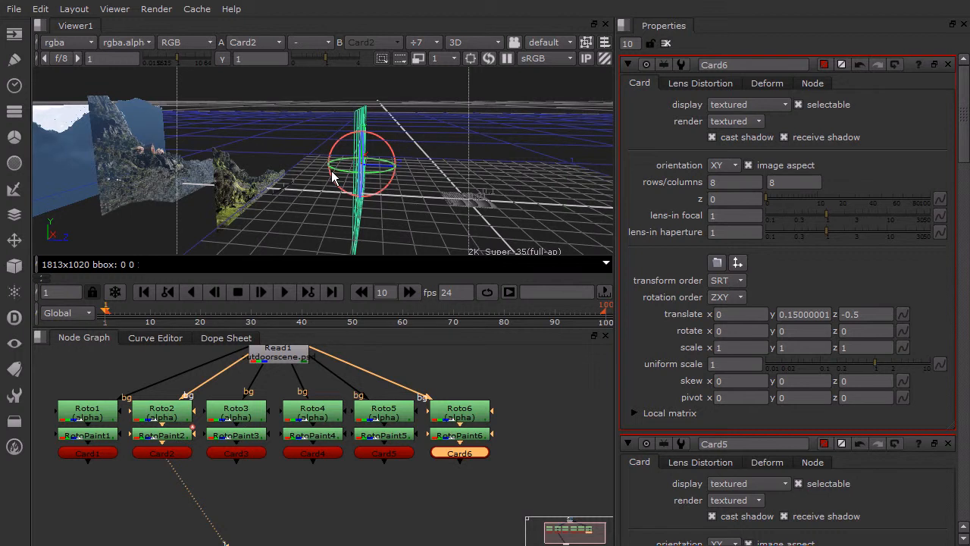
# - Try laying the water layer Card6 flat with an X rotation of 90
pyautogui.click(731, 330)
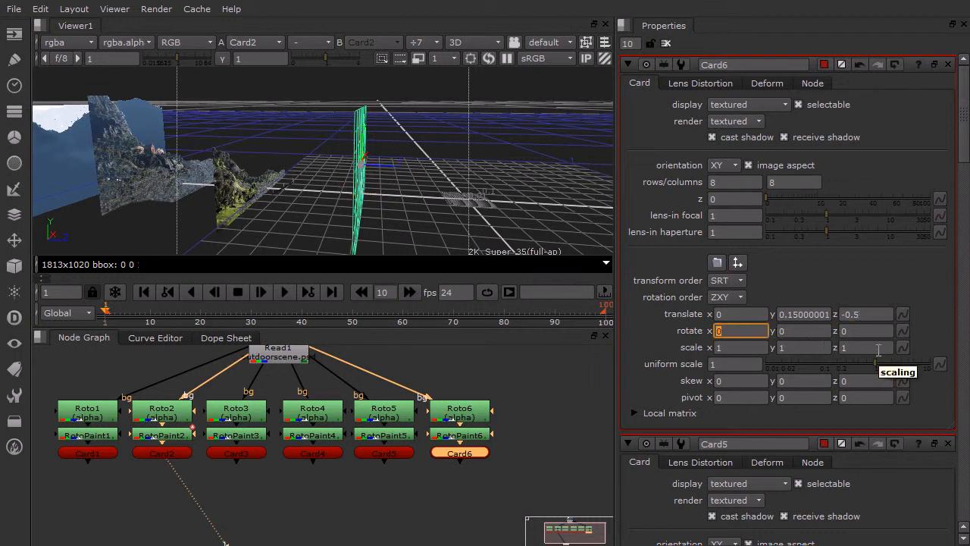
pyautogui.write('90')
pyautogui.press('Return')
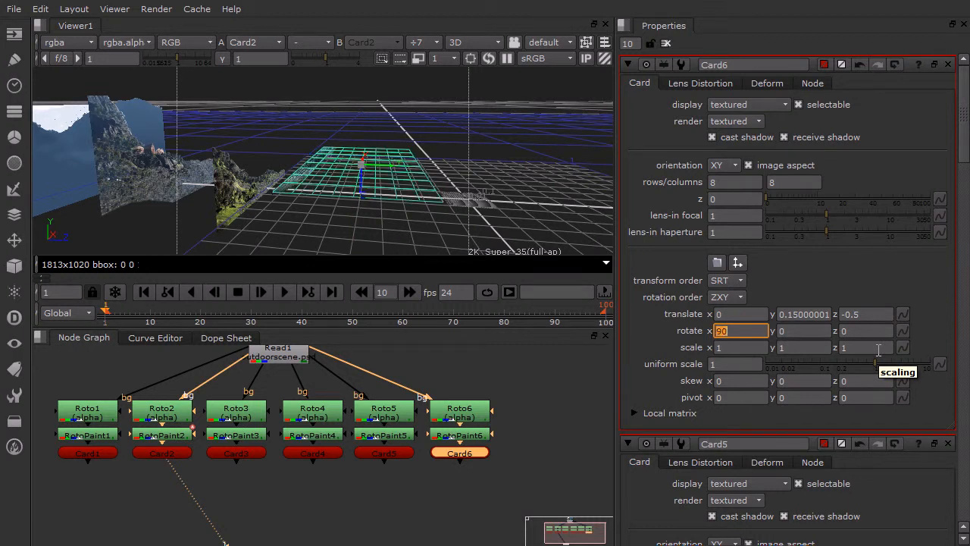
pyautogui.keyDown('alt'); pyautogui.moveTo(380, 183); pyautogui.dragTo(449, 216, button='middle'); pyautogui.keyUp('alt')
pyautogui.scroll(-1, 450, 216)
pyautogui.scroll(2, 356, 212)
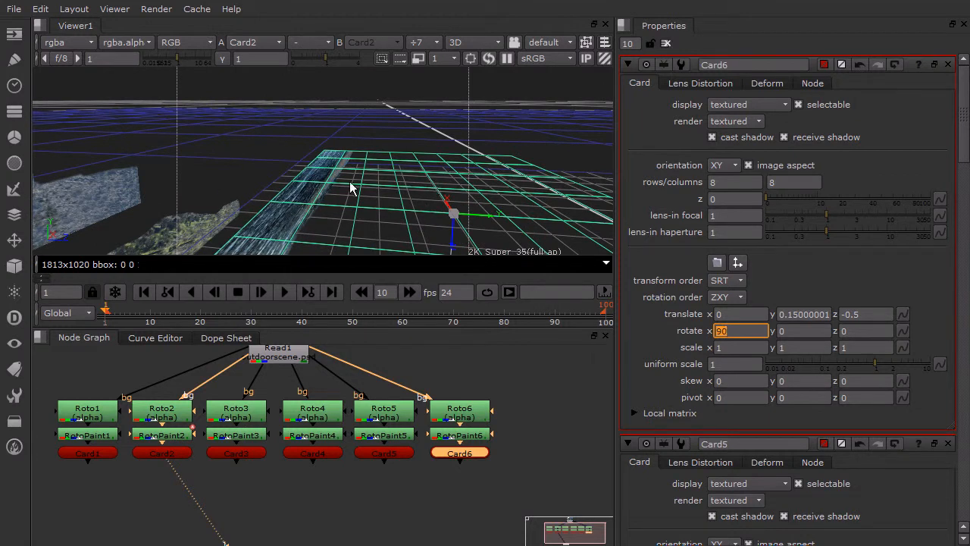
# - Set Card6's X rotation to -90
pyautogui.click(726, 334)
pyautogui.write('-')
pyautogui.press('Return')
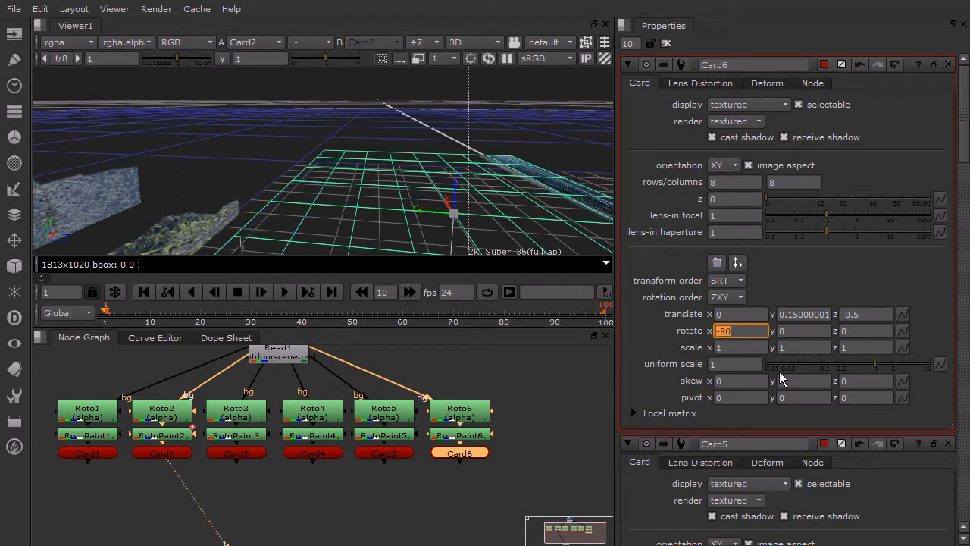
# - Move the flat water card Card6 back toward the hillside cards to a Z translation of about -0.887
pyautogui.scroll(-3, 529, 198)
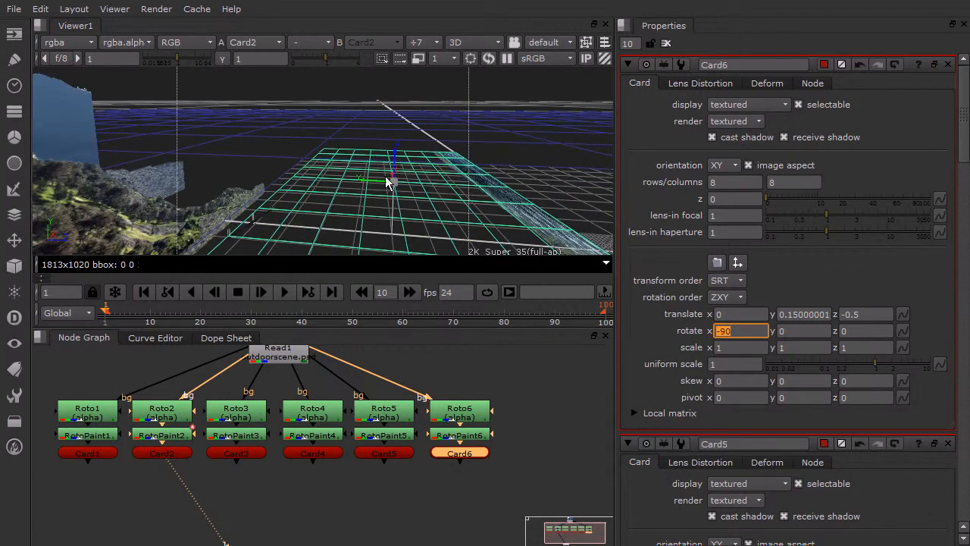
pyautogui.moveTo(381, 180); pyautogui.dragTo(237, 175)
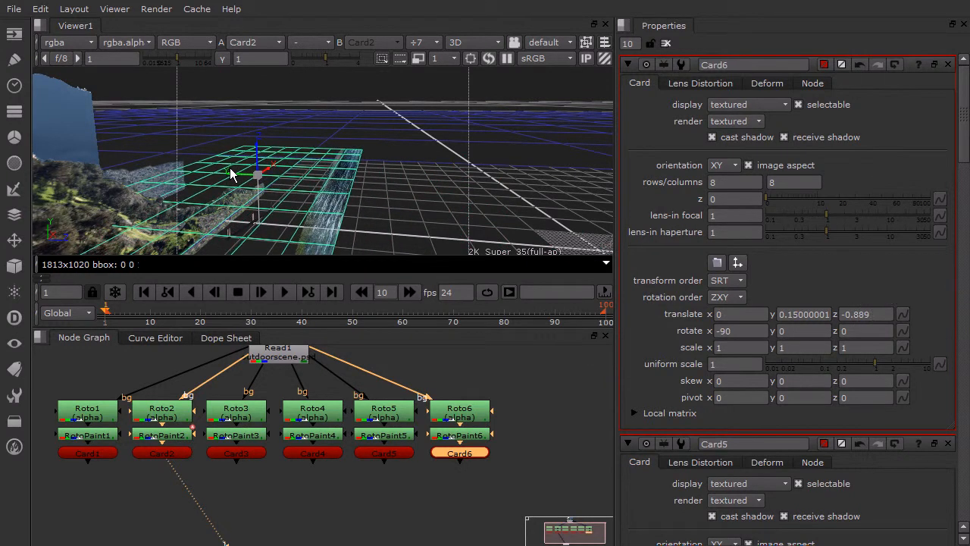
pyautogui.scroll(-2, 395, 197)
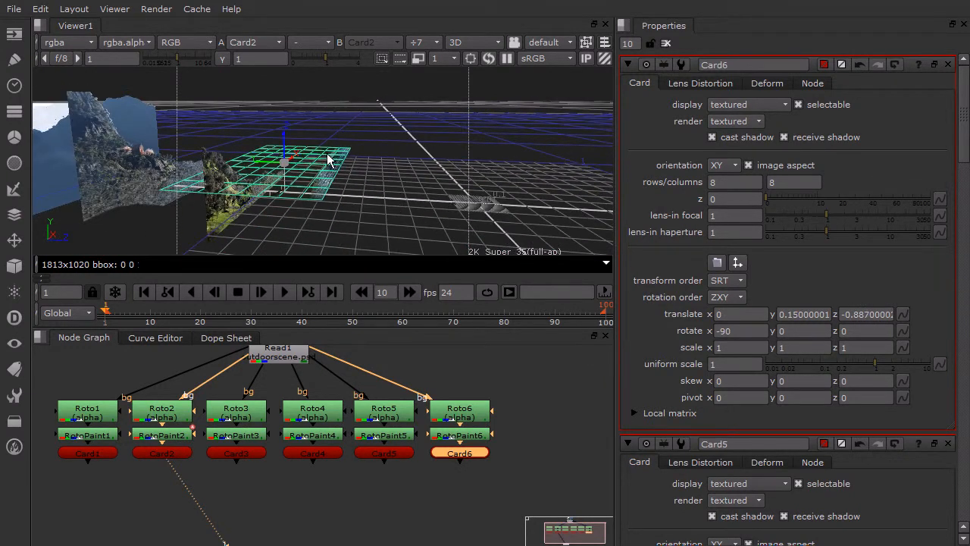
pyautogui.scroll(1, 329, 157)
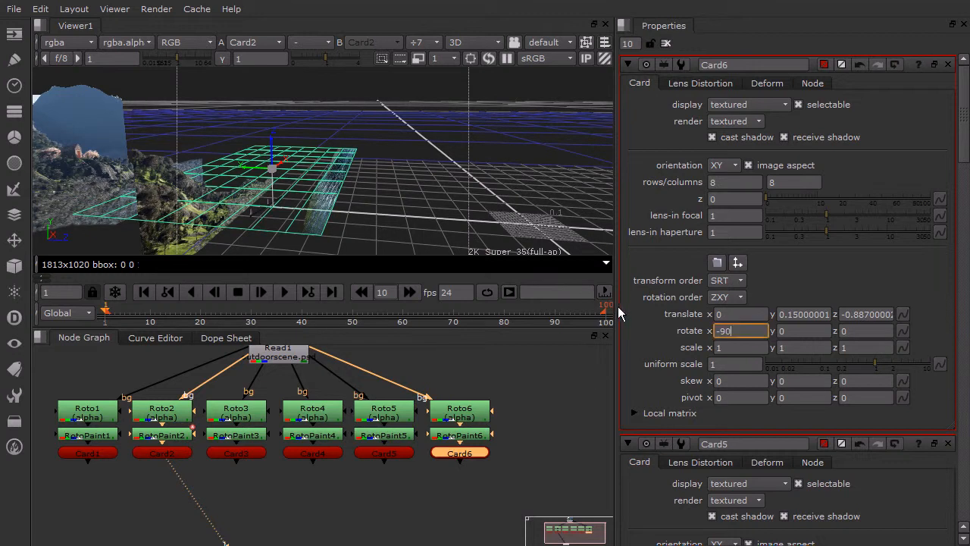
# - Enlarge Card6 with a uniform scale of 1.1 and a Y scale of 3
pyautogui.moveTo(877, 361); pyautogui.dragTo(881, 360)
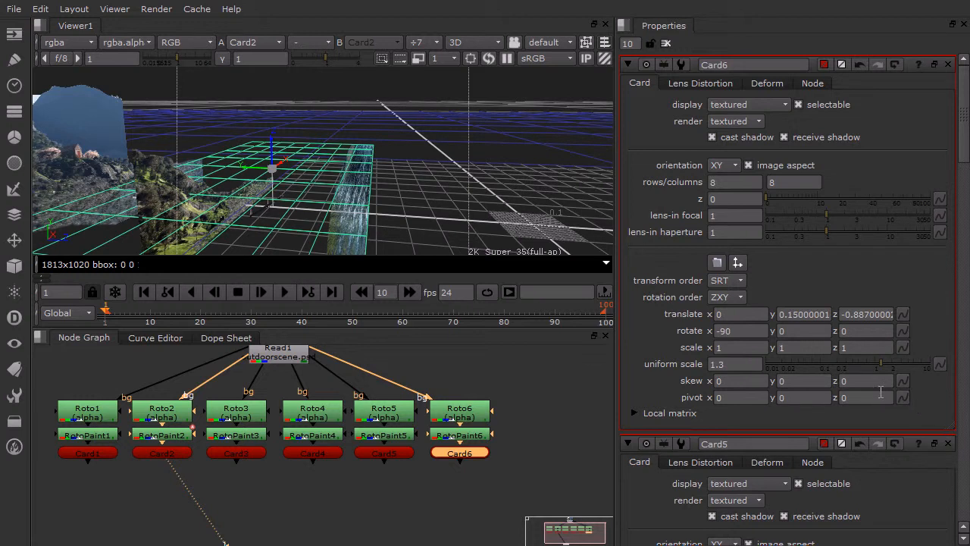
pyautogui.moveTo(884, 361)
pyautogui.mouseDown()
pyautogui.moveTo(869, 361)
pyautogui.moveTo(877, 361)
pyautogui.mouseUp()
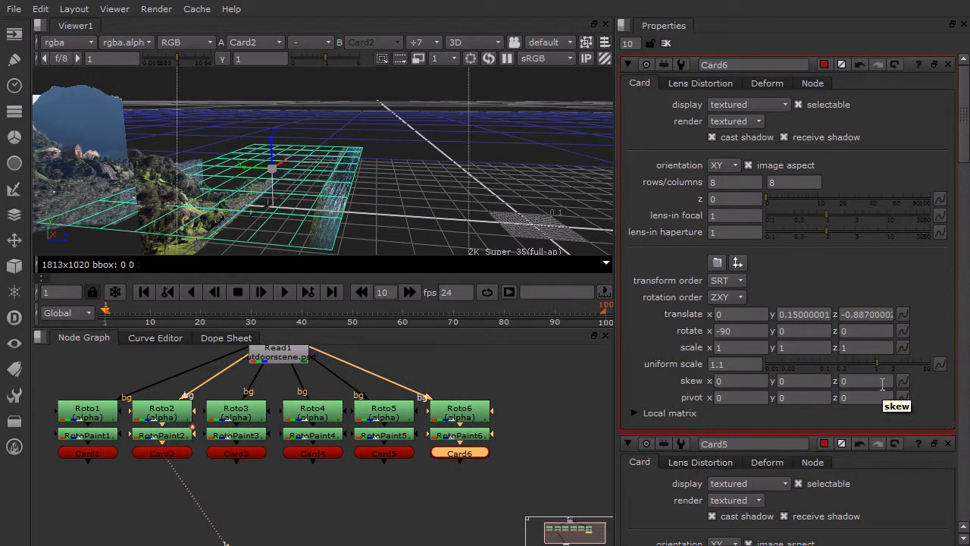
pyautogui.click(779, 348)
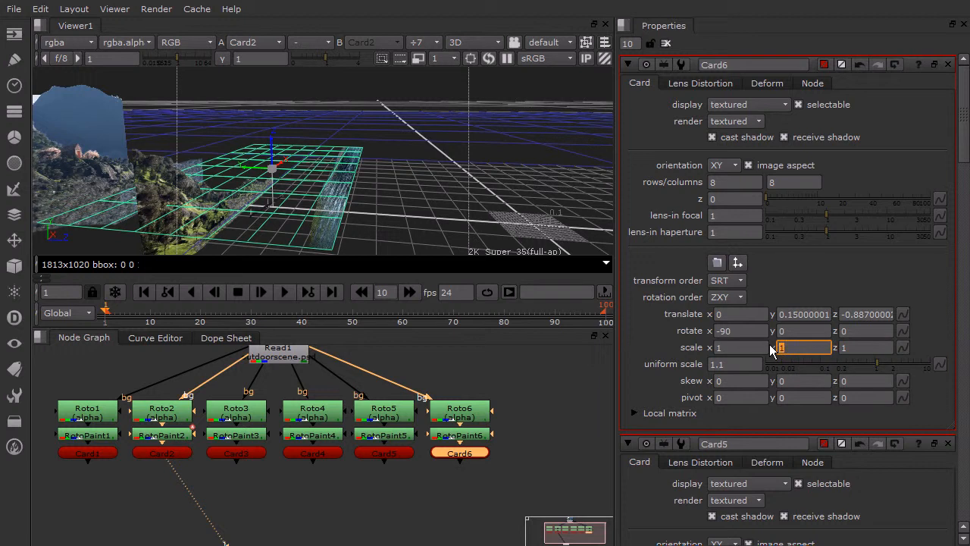
pyautogui.press('Return')
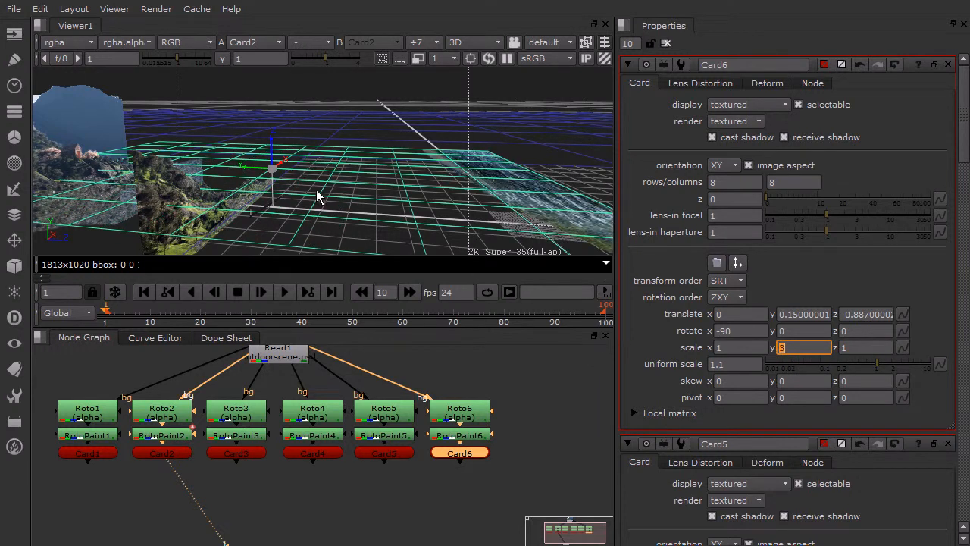
# - Move the flat water card Card6 further back to a Z translation of about -1.725
pyautogui.scroll(-4, 295, 210)
pyautogui.moveTo(223, 158); pyautogui.dragTo(290, 172, button='middle')
pyautogui.moveTo(360, 177); pyautogui.dragTo(328, 188, button='middle')
pyautogui.moveTo(327, 183); pyautogui.dragTo(207, 169)
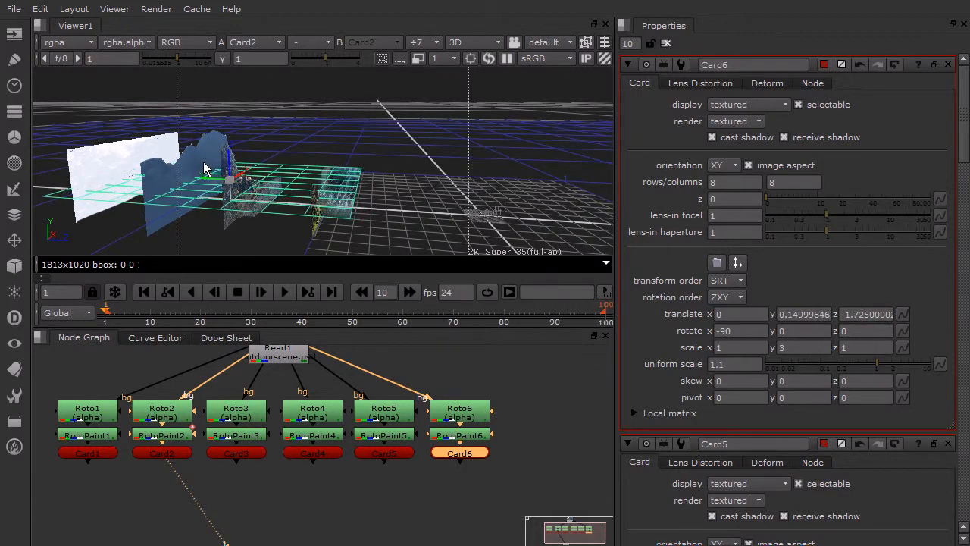
# - Lower the water card Card6 to a Y translation of about -0.022, at the base of the upright cards
pyautogui.keyDown('ctrl'); pyautogui.moveTo(407, 167); pyautogui.dragTo(254, 163); pyautogui.keyUp('ctrl')
pyautogui.scroll(8, 273, 166)
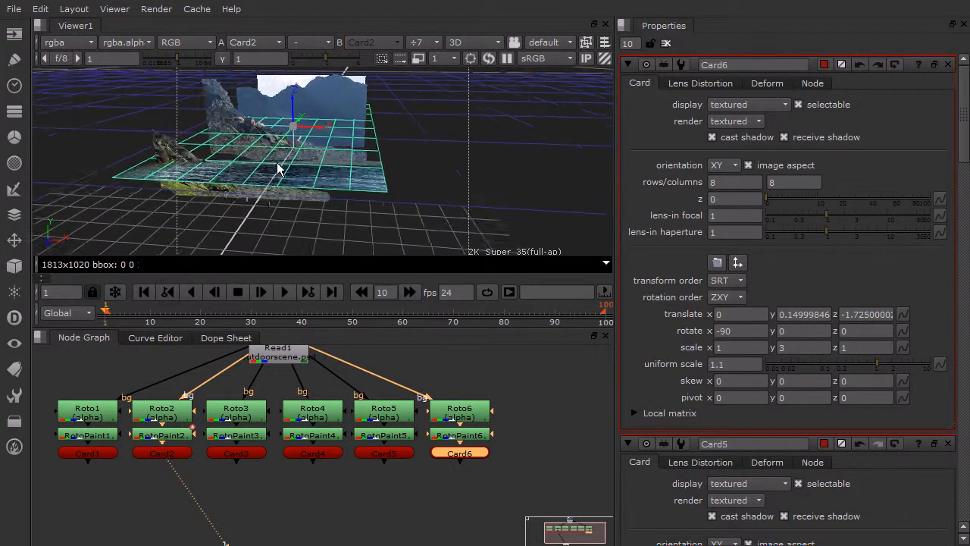
pyautogui.moveTo(276, 181); pyautogui.dragTo(354, 169, button='middle')
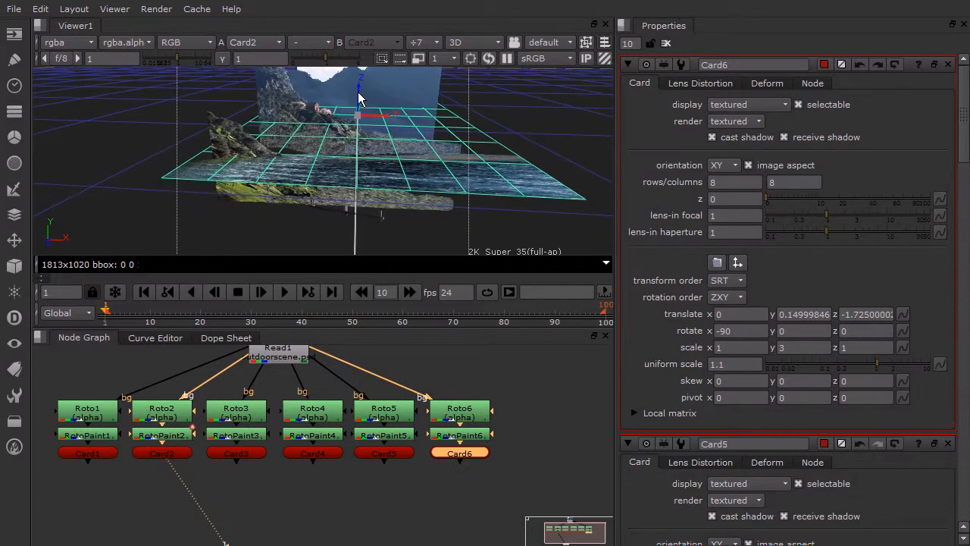
pyautogui.moveTo(359, 99); pyautogui.dragTo(366, 131)
pyautogui.scroll(3, 341, 191)
pyautogui.keyDown('ctrl'); pyautogui.moveTo(371, 210); pyautogui.dragTo(378, 171); pyautogui.keyUp('ctrl')
pyautogui.moveTo(371, 97)
pyautogui.mouseDown()
pyautogui.moveTo(368, 80)
pyautogui.moveTo(376, 89)
pyautogui.mouseUp()
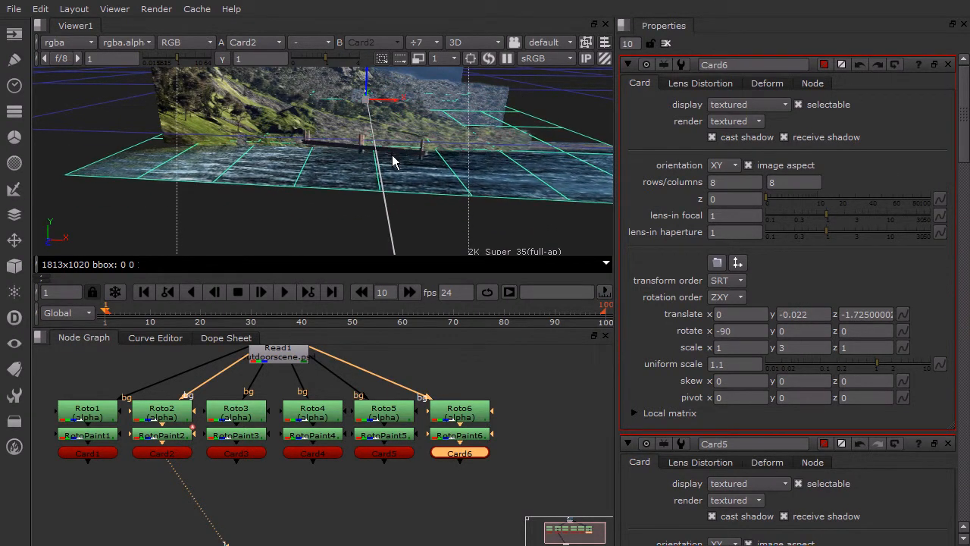
# - Stretch Card6 to a Y scale of 6 and move it back to a Z translation of about -2.638
pyautogui.keyDown('ctrl'); pyautogui.moveTo(472, 148); pyautogui.dragTo(314, 211); pyautogui.keyUp('ctrl')
pyautogui.scroll(-2, 367, 189)
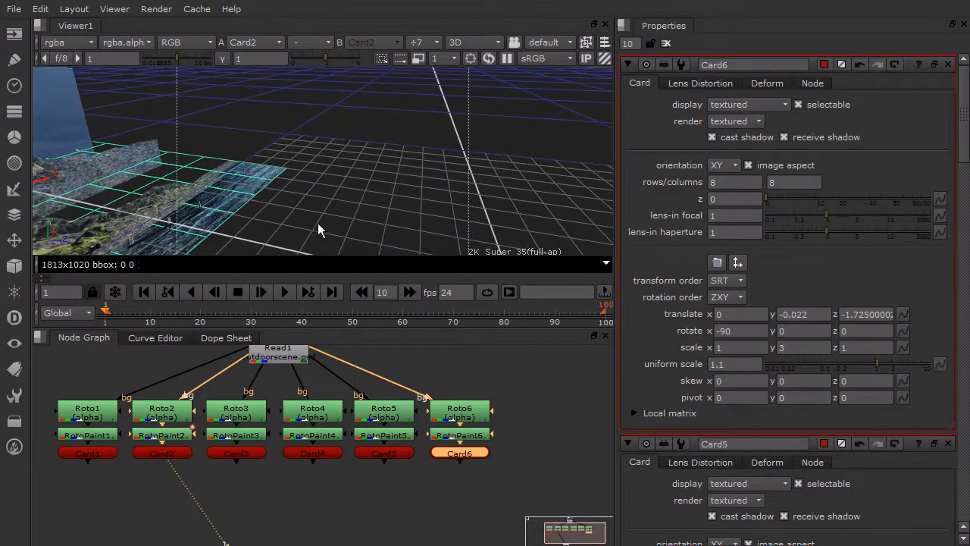
pyautogui.keyDown('ctrl'); pyautogui.moveTo(304, 127); pyautogui.dragTo(435, 201); pyautogui.keyUp('ctrl')
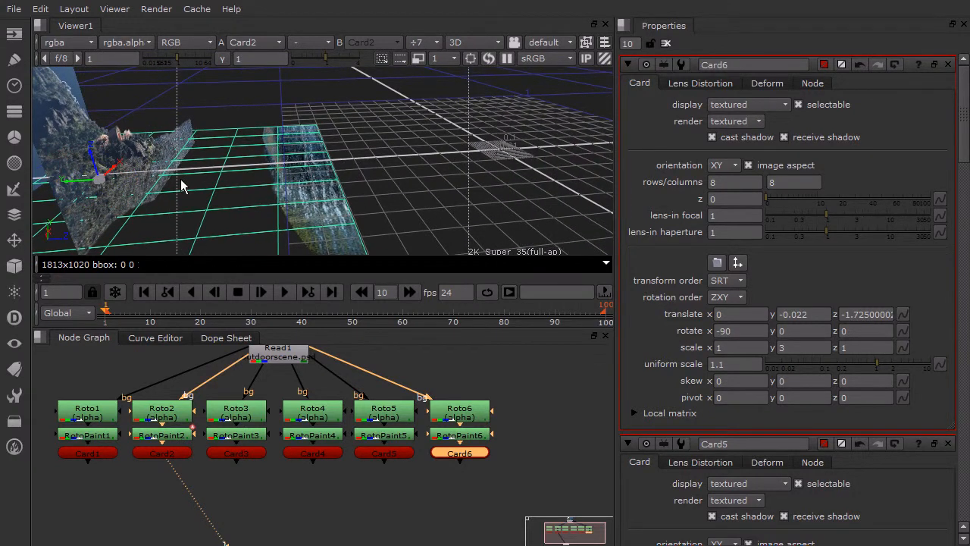
pyautogui.click(801, 347)
pyautogui.write('6')
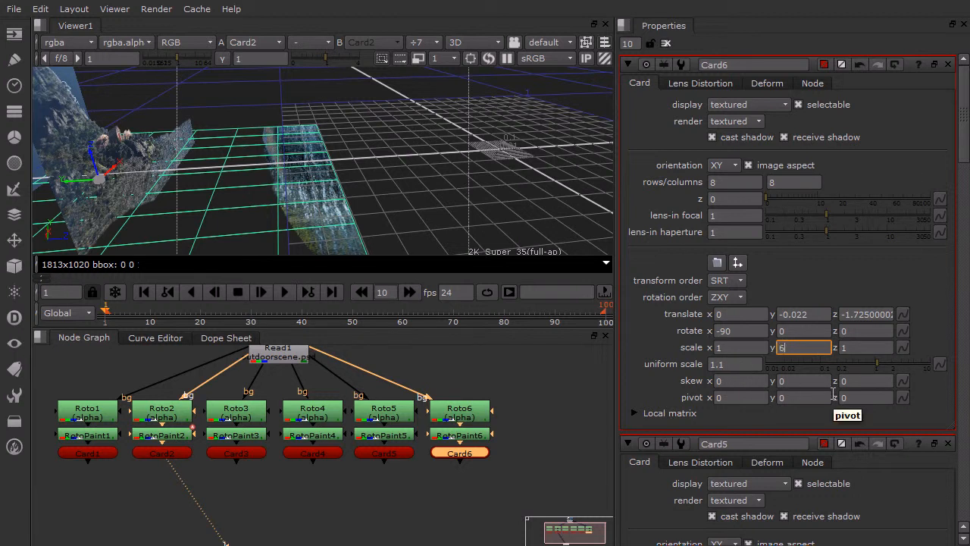
pyautogui.press('Return')
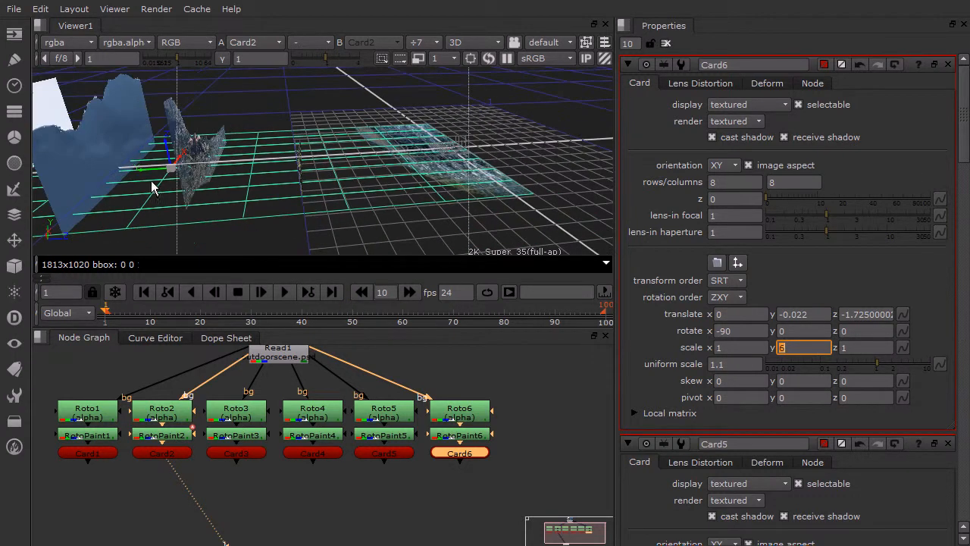
pyautogui.moveTo(146, 175); pyautogui.dragTo(0, 179)
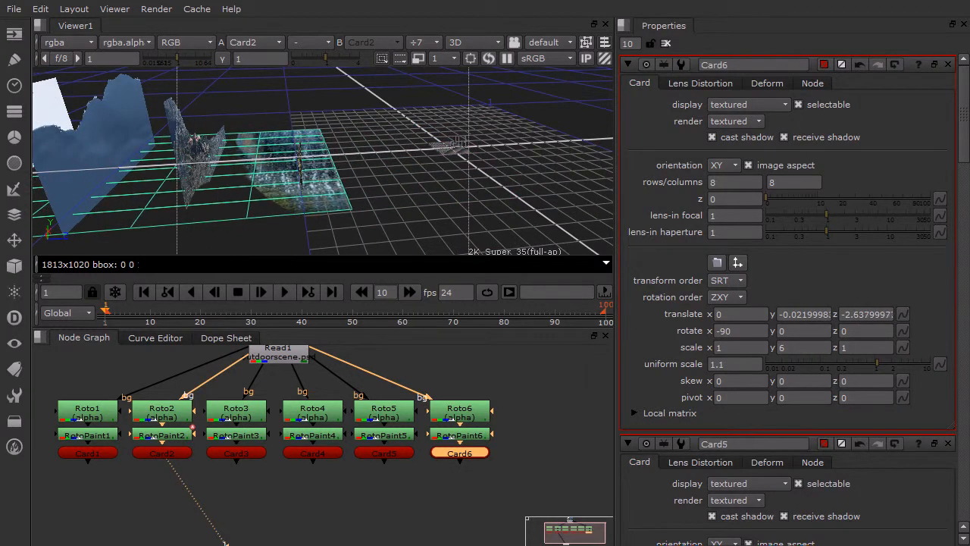
pyautogui.moveTo(326, 165); pyautogui.dragTo(284, 184, button='middle')
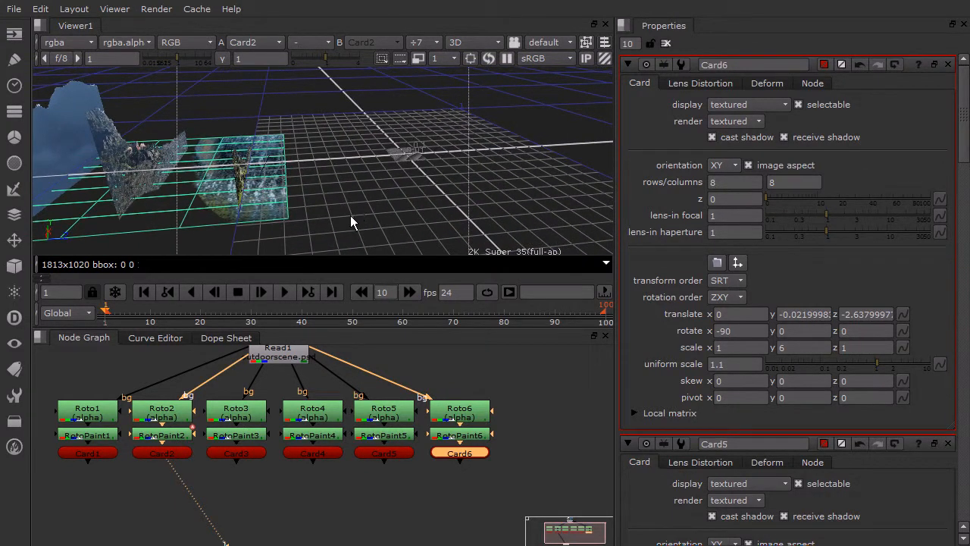
# - Check the viewer in 2D, return it to 3D and examine the card arrangement from the front
pyautogui.click(470, 42)
pyautogui.click(483, 58)
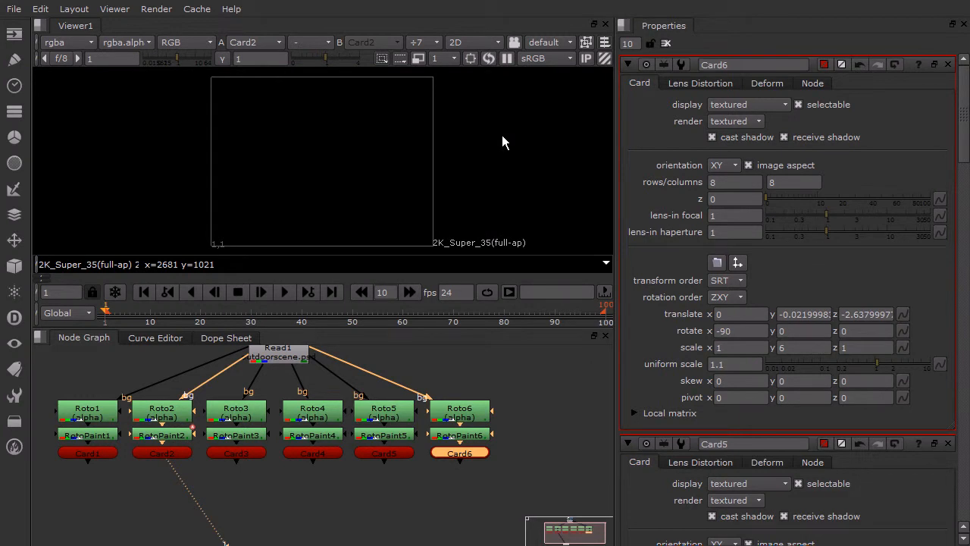
pyautogui.click(465, 42)
pyautogui.click(494, 73)
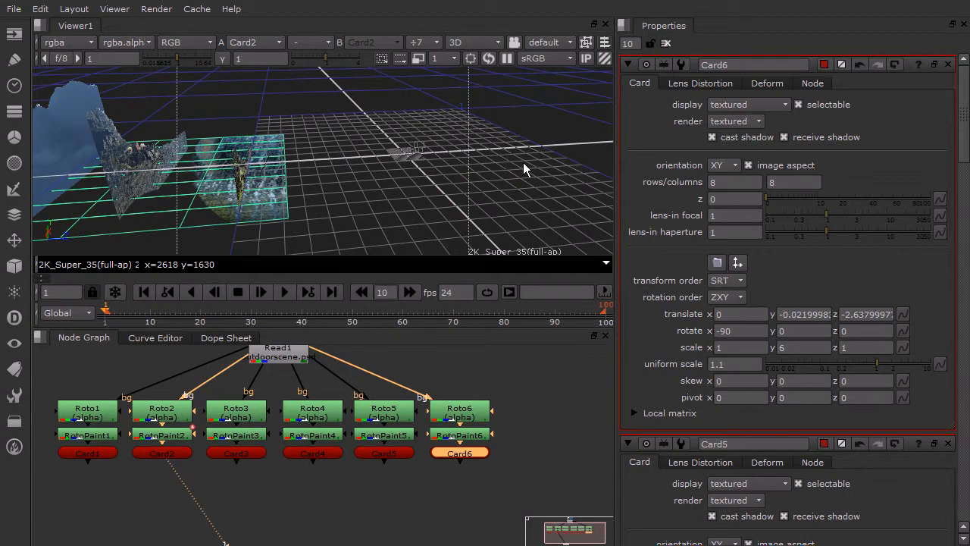
pyautogui.keyDown('ctrl'); pyautogui.moveTo(428, 144); pyautogui.dragTo(324, 108); pyautogui.keyUp('ctrl')
pyautogui.keyDown('ctrl'); pyautogui.moveTo(444, 130); pyautogui.dragTo(338, 129); pyautogui.keyUp('ctrl')
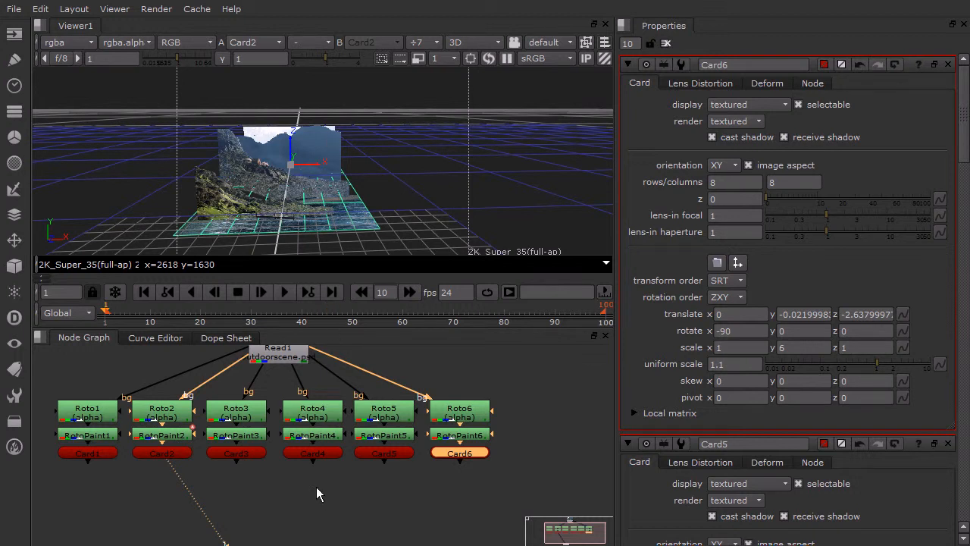
# - Add a Scene node in the node graph below the row of cards
pyautogui.scroll(-4, 313, 482)
pyautogui.click(297, 482)
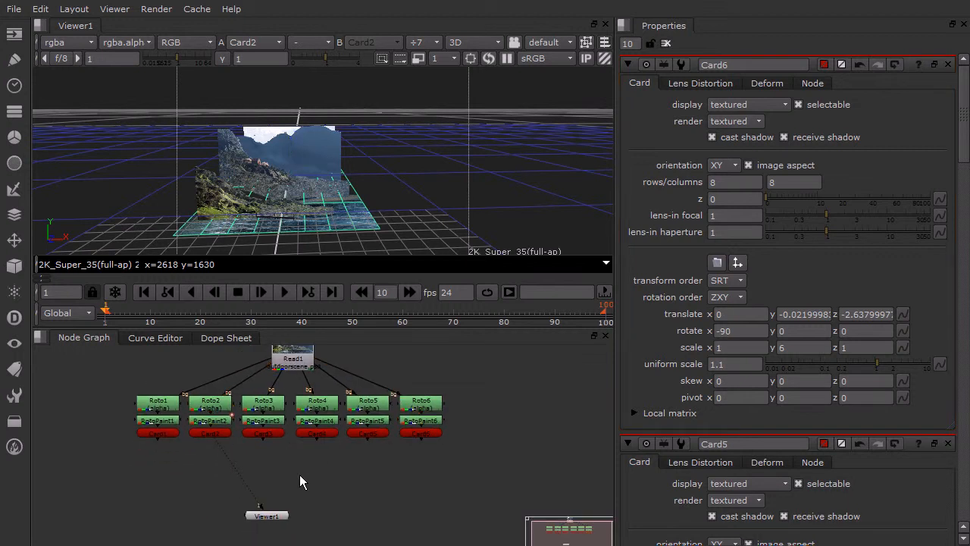
pyautogui.press('Tab')
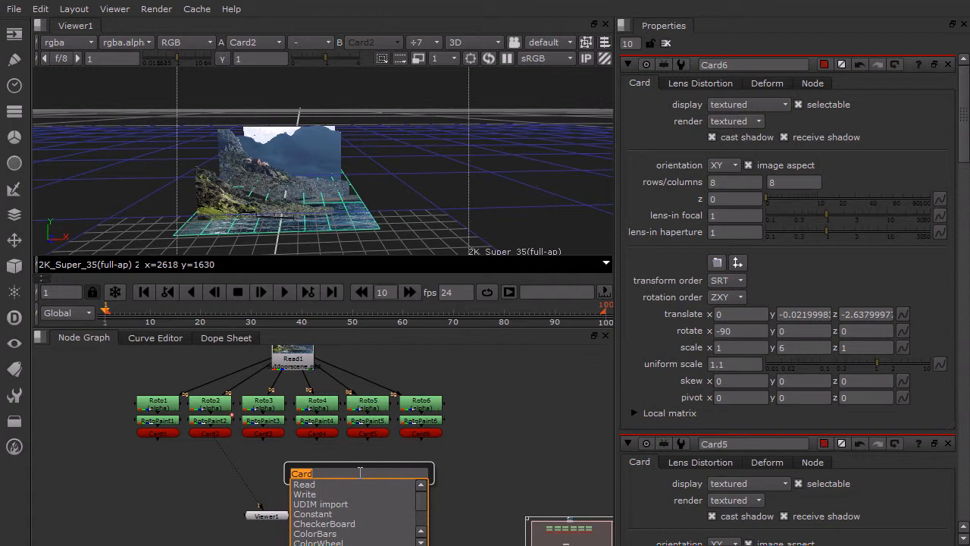
pyautogui.write('sce')
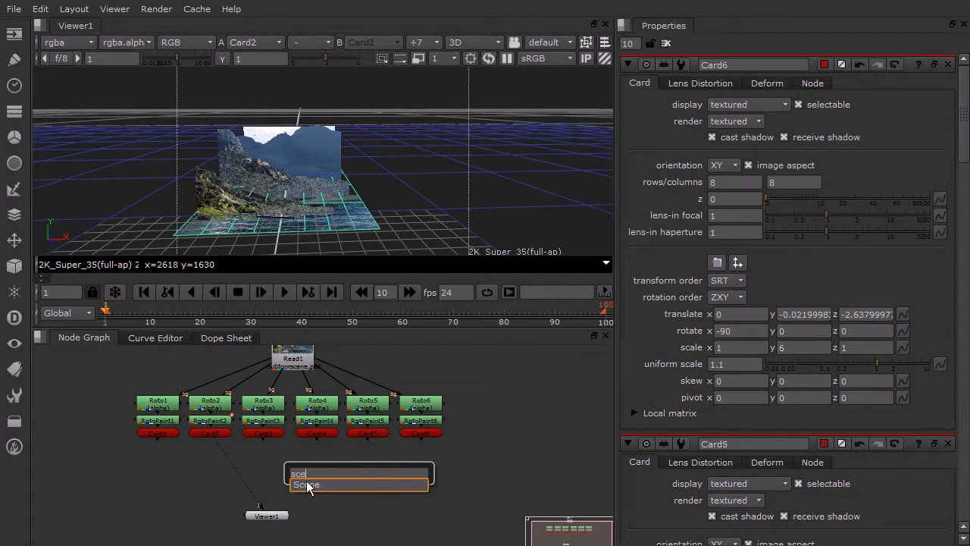
pyautogui.press('Return')
pyautogui.moveTo(306, 487); pyautogui.dragTo(315, 501)
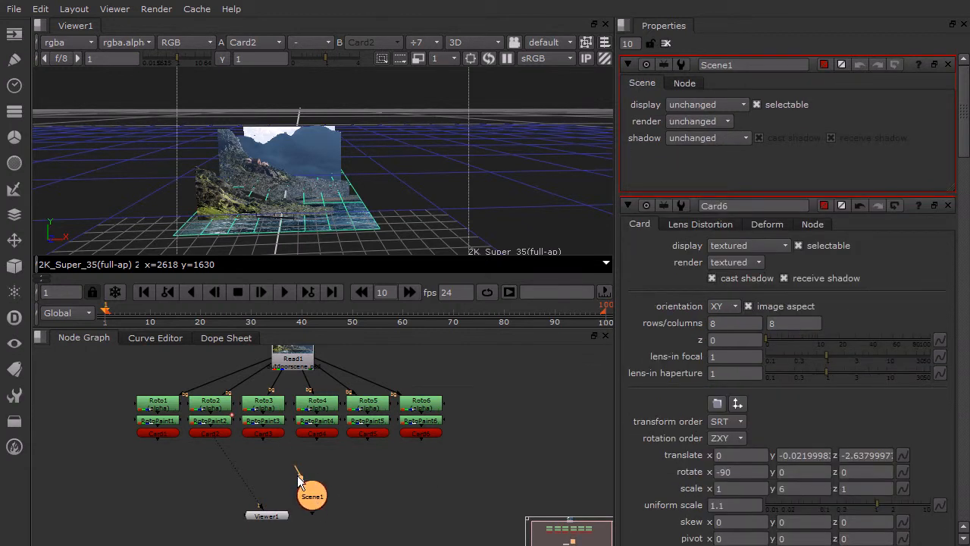
# - Connect Card1 to the Scene node and attach the viewer to the Scene node's output
pyautogui.moveTo(269, 466); pyautogui.dragTo(172, 435)
pyautogui.moveTo(309, 502); pyautogui.dragTo(202, 522)
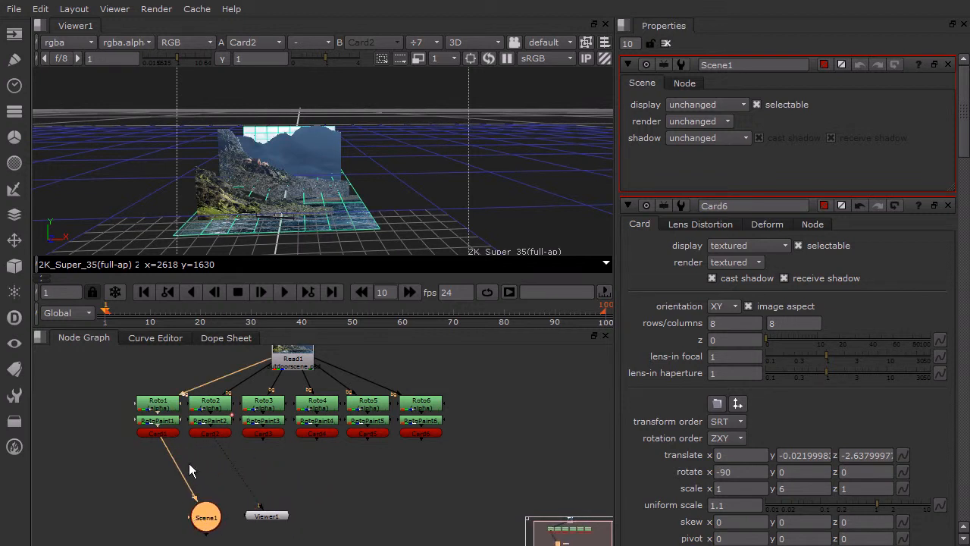
pyautogui.moveTo(224, 453); pyautogui.dragTo(291, 539)
pyautogui.moveTo(206, 518); pyautogui.dragTo(257, 485)
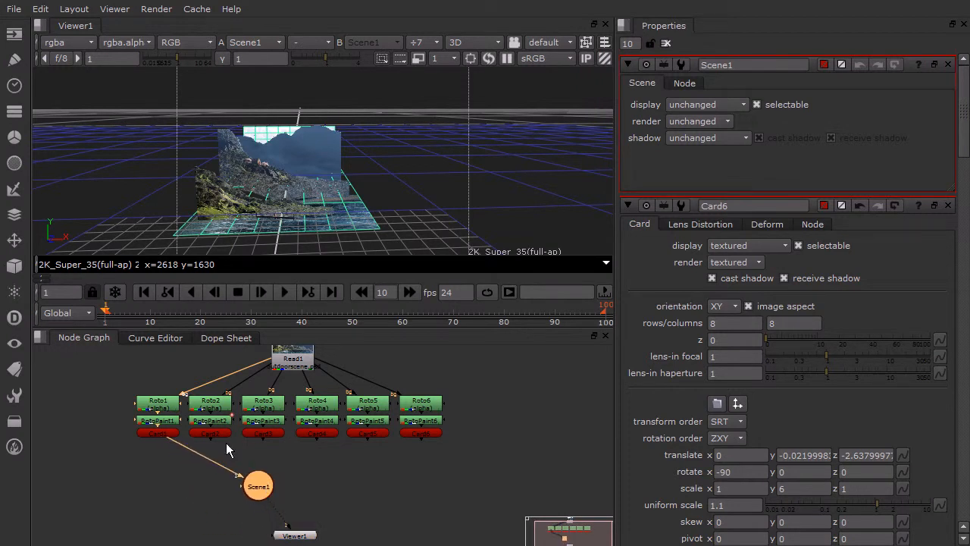
# - Connect Card2 through Card6 to the Scene node and align the viewer node beneath it
pyautogui.moveTo(209, 441); pyautogui.dragTo(259, 482)
pyautogui.moveTo(317, 439); pyautogui.dragTo(267, 480)
pyautogui.moveTo(369, 441); pyautogui.dragTo(267, 479)
pyautogui.moveTo(419, 441); pyautogui.dragTo(290, 491)
pyautogui.moveTo(294, 535); pyautogui.dragTo(294, 523)
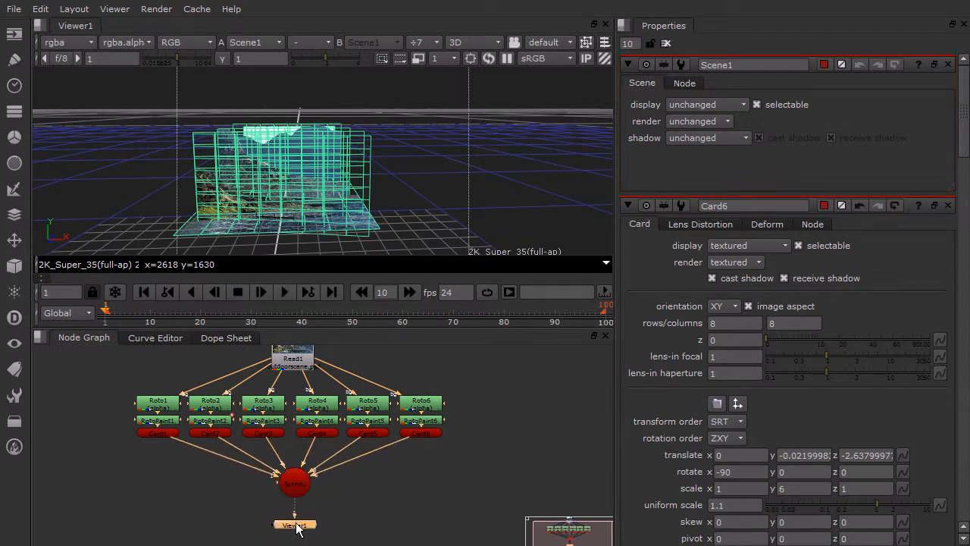
# - Check the Scene node's output in the 2D view and return the viewer to 3D
pyautogui.click(302, 485)
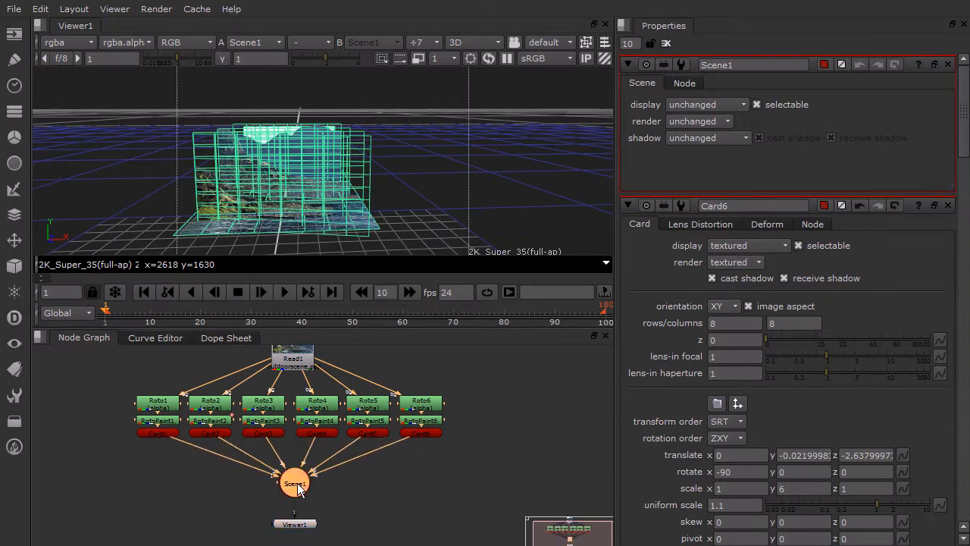
pyautogui.click(478, 41)
pyautogui.click(472, 57)
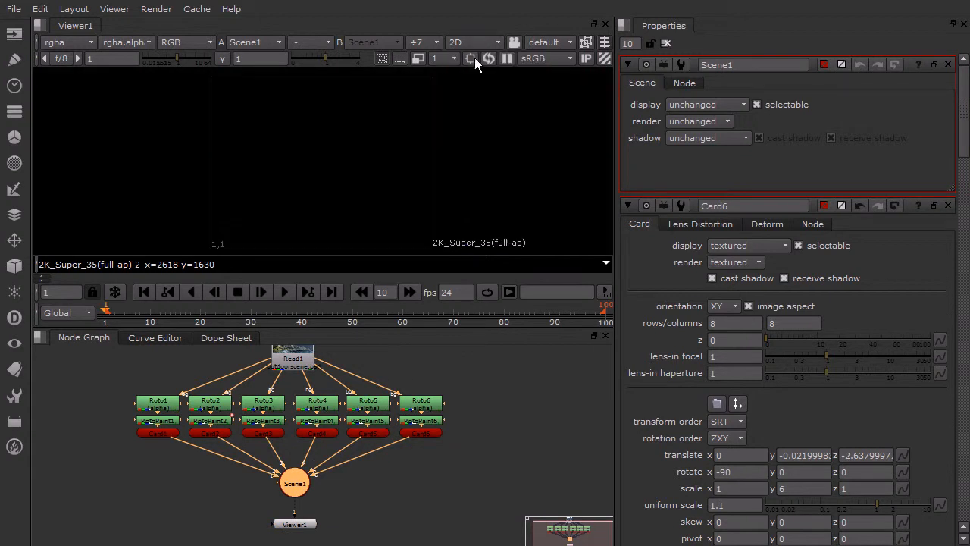
pyautogui.click(457, 45)
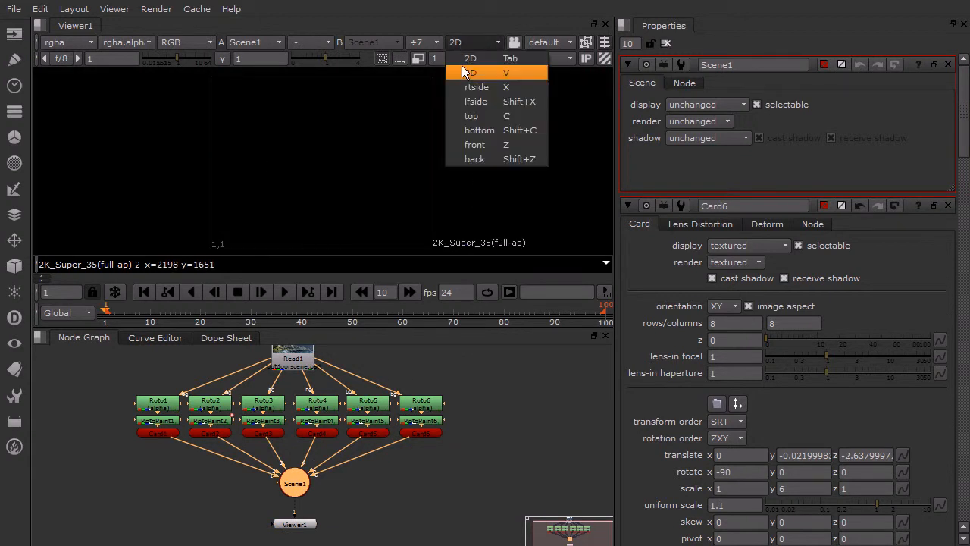
pyautogui.click(470, 71)
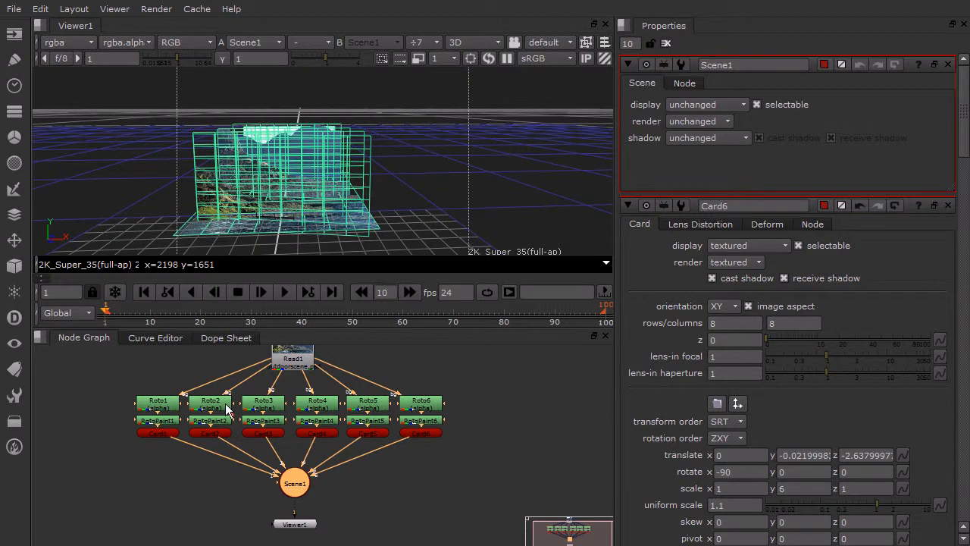